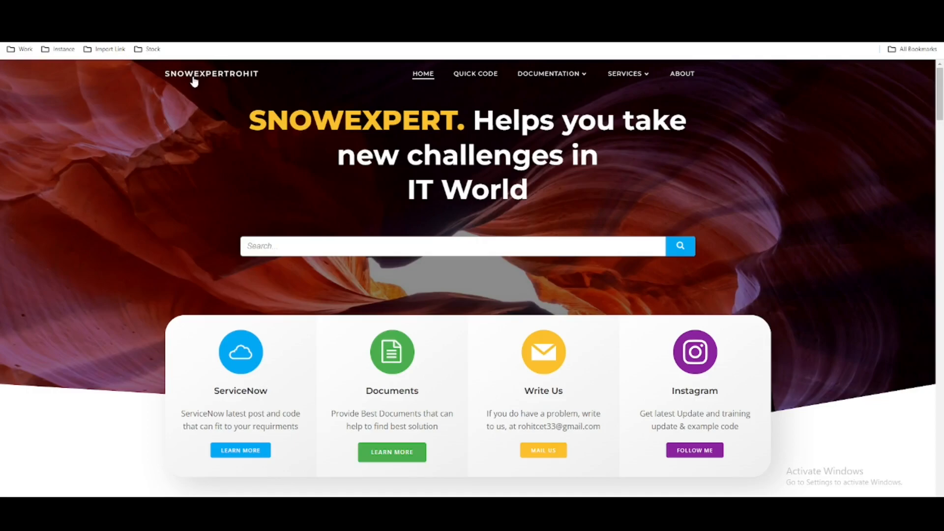
Open the Reporting documentation article from the list of all documentation topics
mouse_move(548, 74)
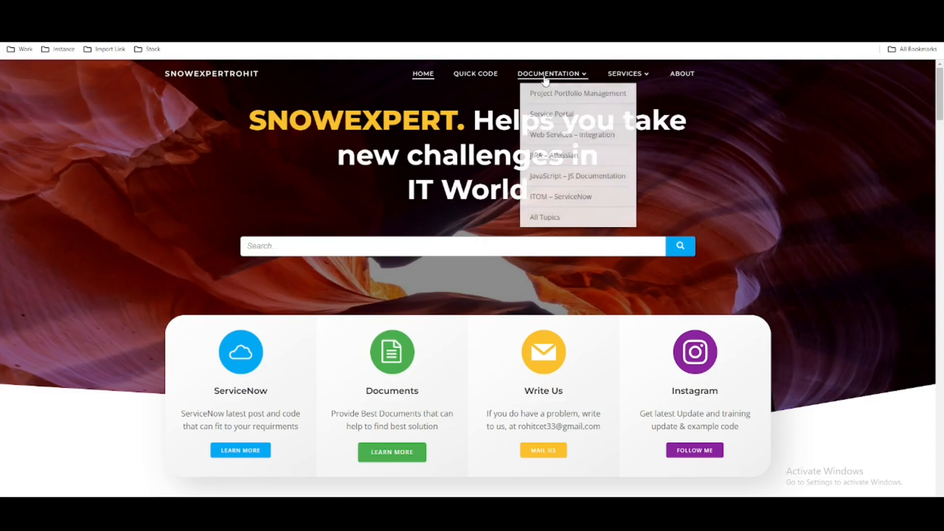
click(537, 218)
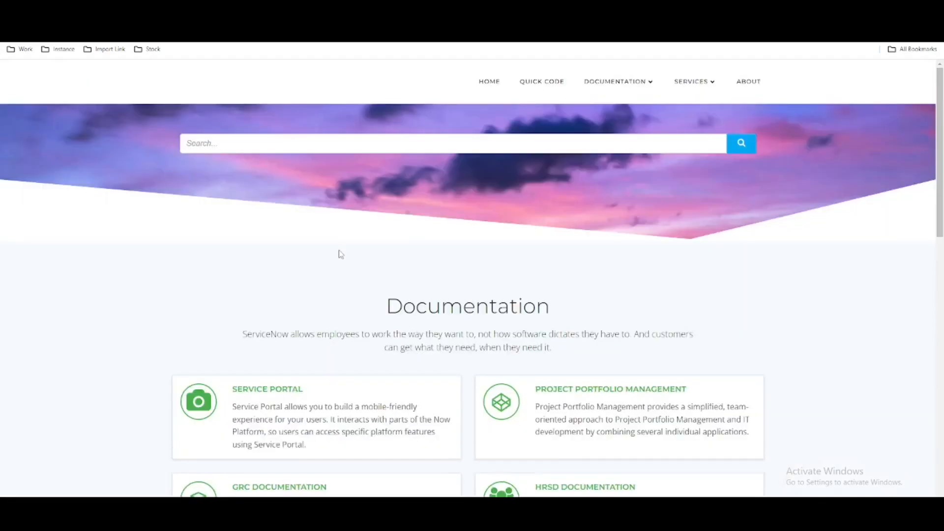
scroll(333, 375, down, 5)
scroll(333, 375, down, 8)
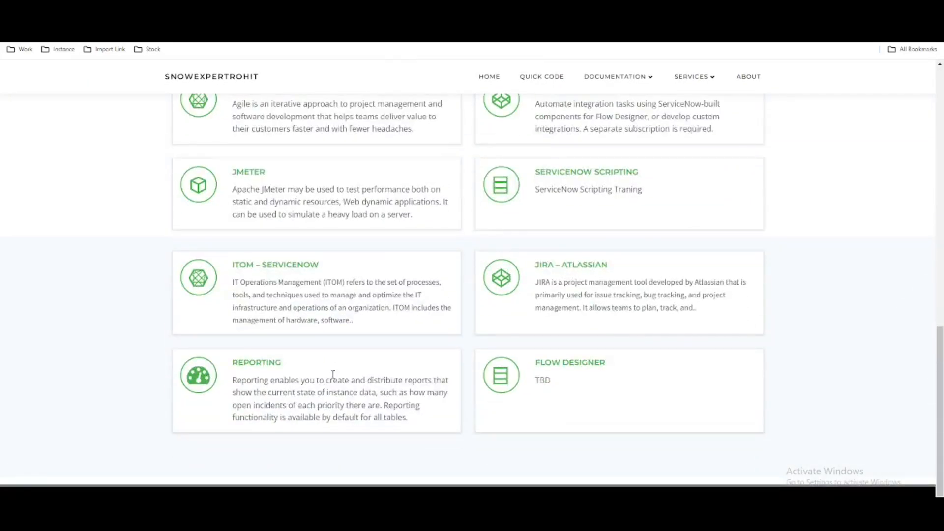
click(261, 360)
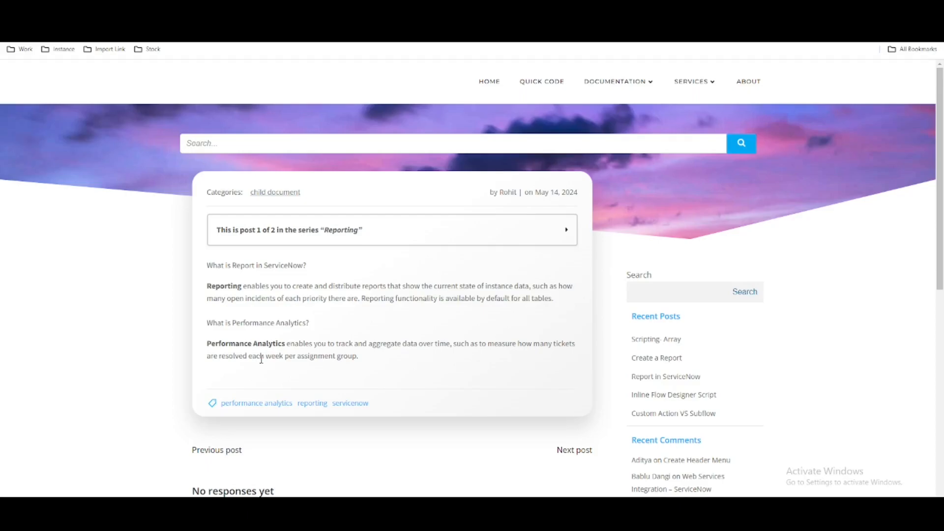
Expand the post list of the "Reporting" series and open the "Create a Report" post
click(330, 235)
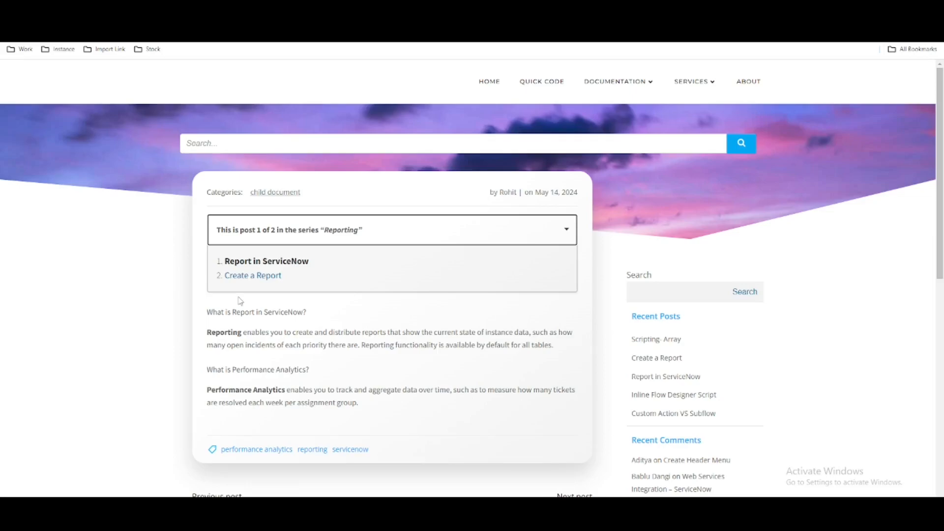
click(318, 235)
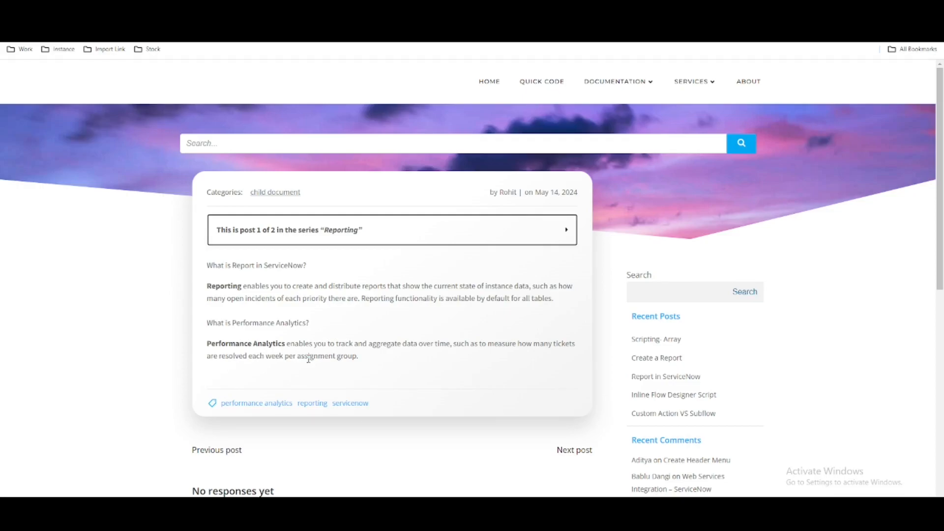
click(290, 244)
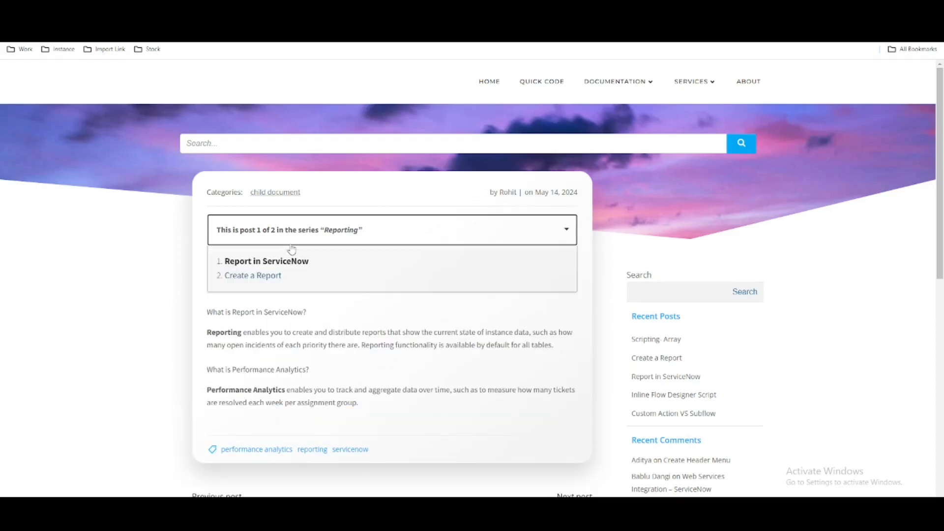
click(253, 277)
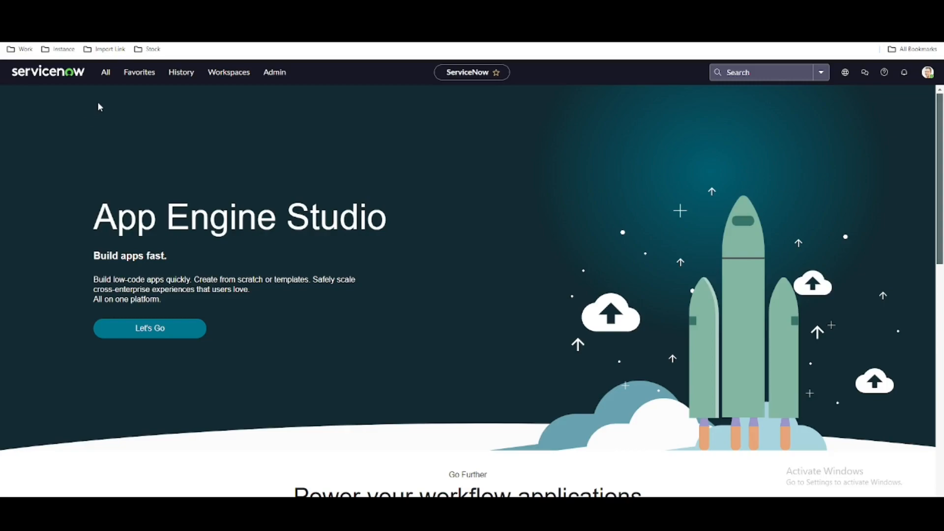
In ServiceNow, filter the application navigator for "Report" and open View / Run under Reports
click(102, 75)
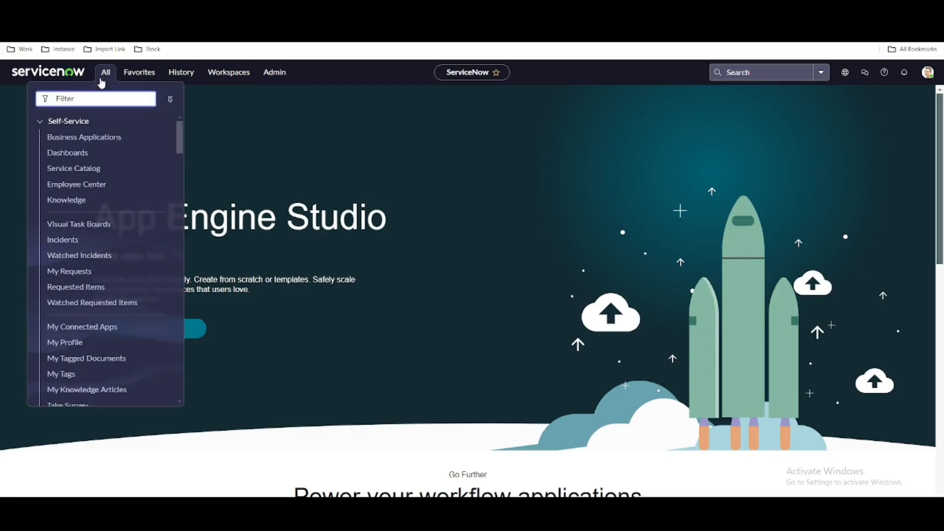
text(Re)
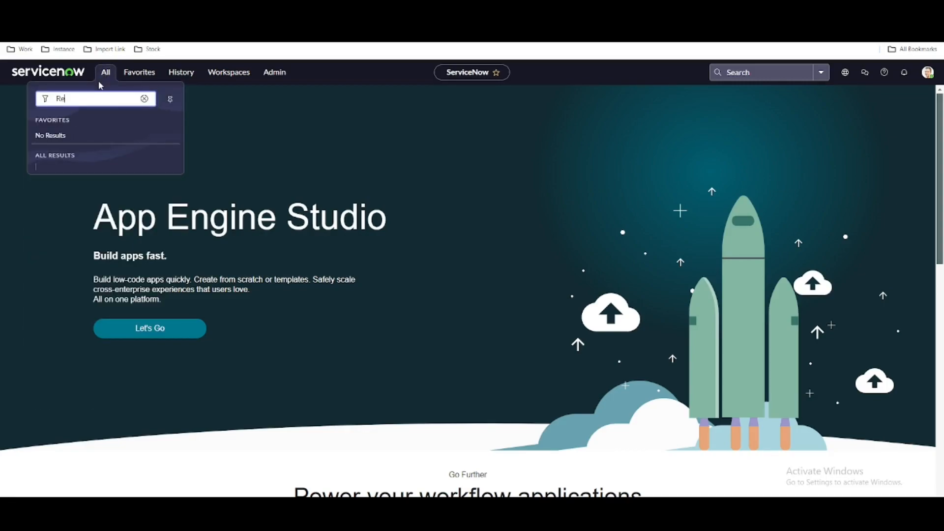
text(port)
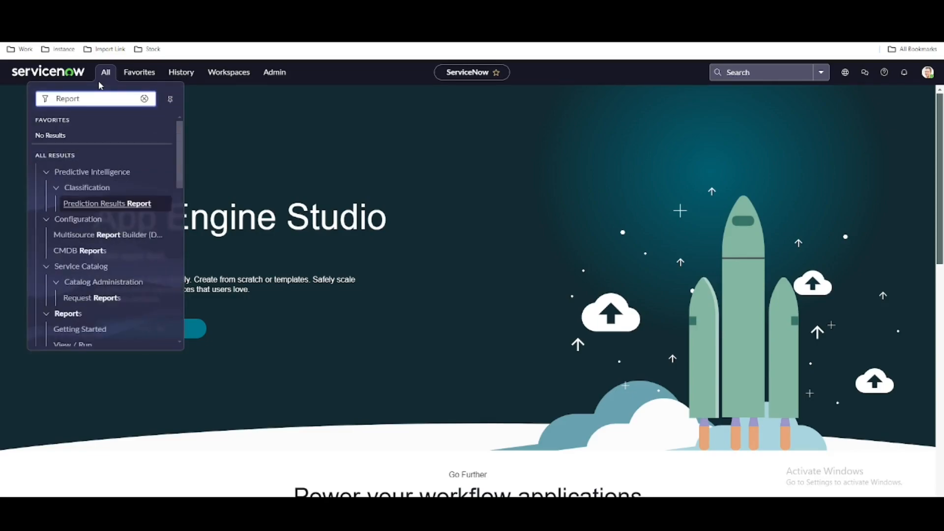
scroll(77, 273, down, 1)
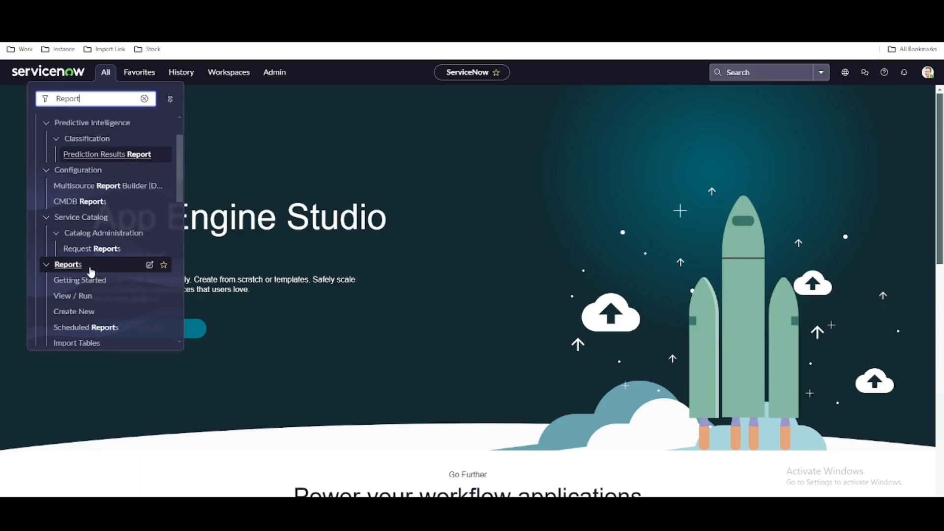
scroll(91, 273, down, 1)
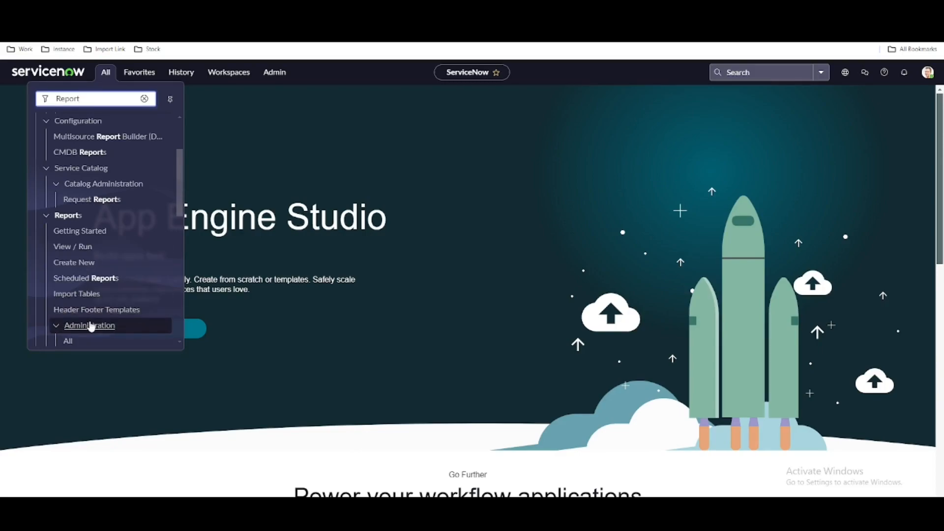
scroll(91, 326, down, 1)
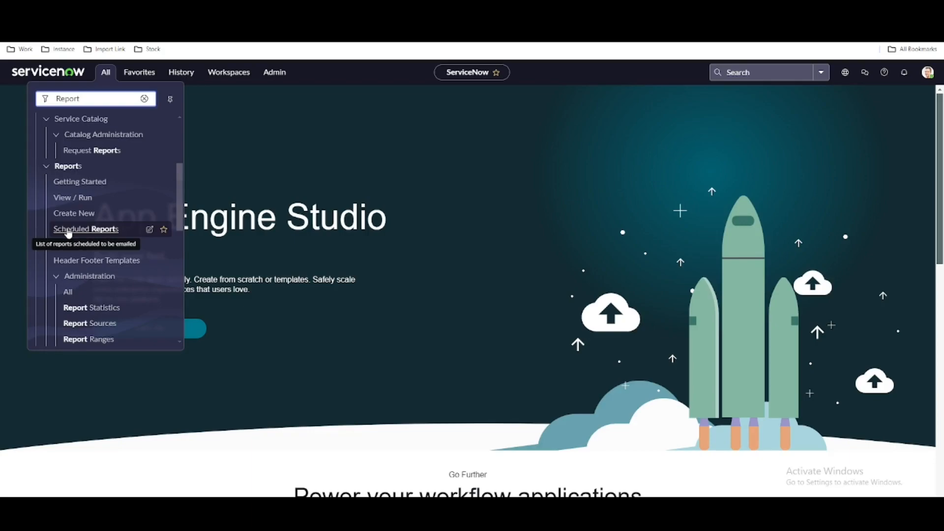
click(80, 199)
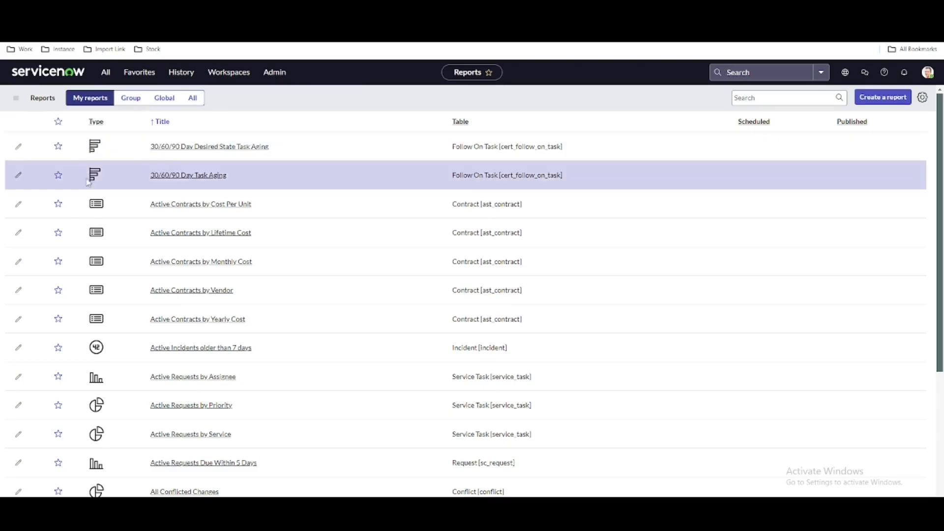
Look through the reports in the My reports, Group and Global views, ending with the All view
scroll(107, 313, down, 4)
scroll(107, 313, up, 4)
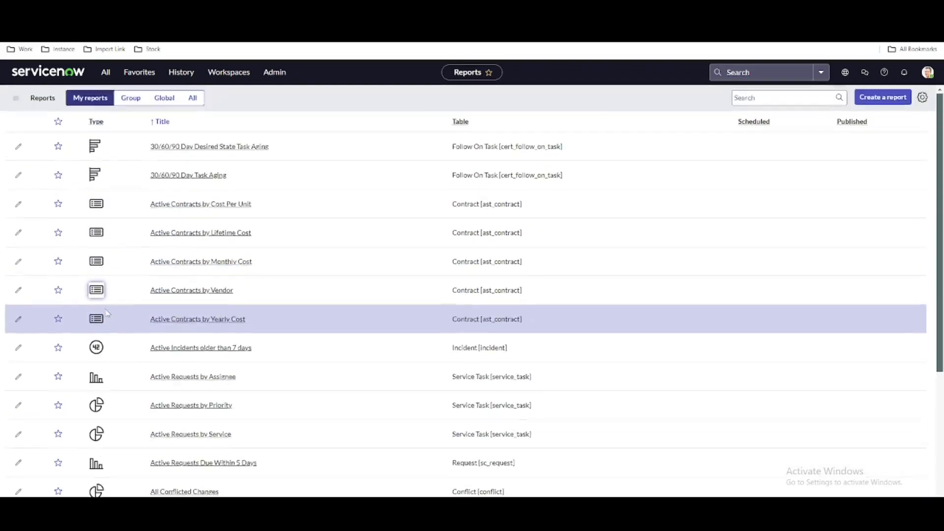
click(131, 98)
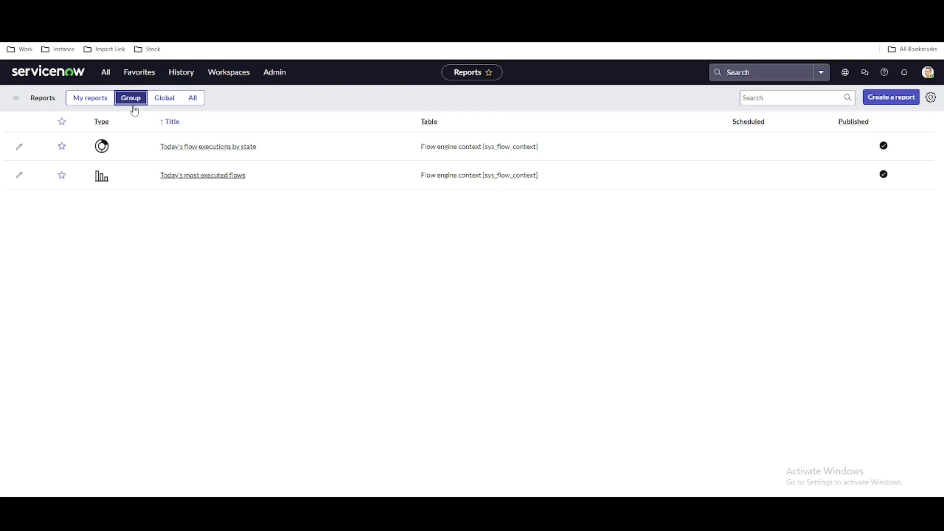
click(169, 99)
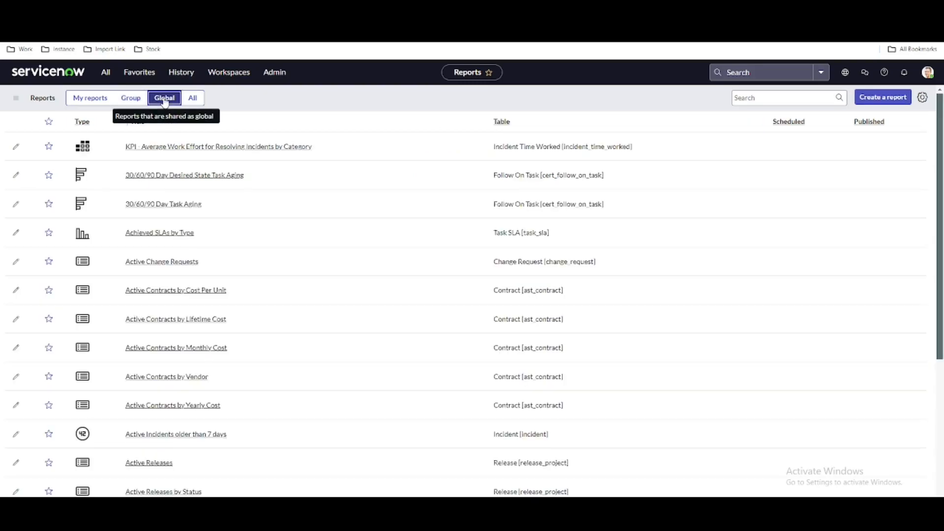
click(193, 99)
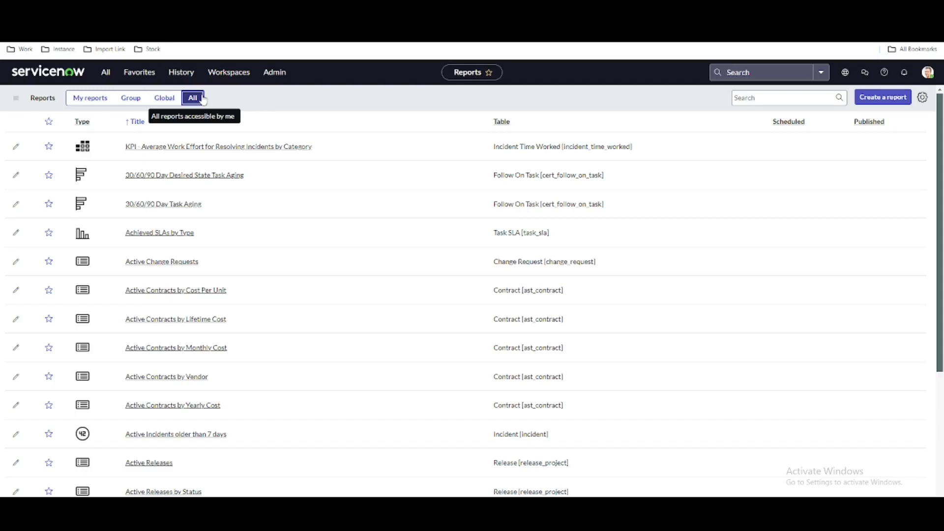
click(98, 105)
click(136, 101)
click(164, 98)
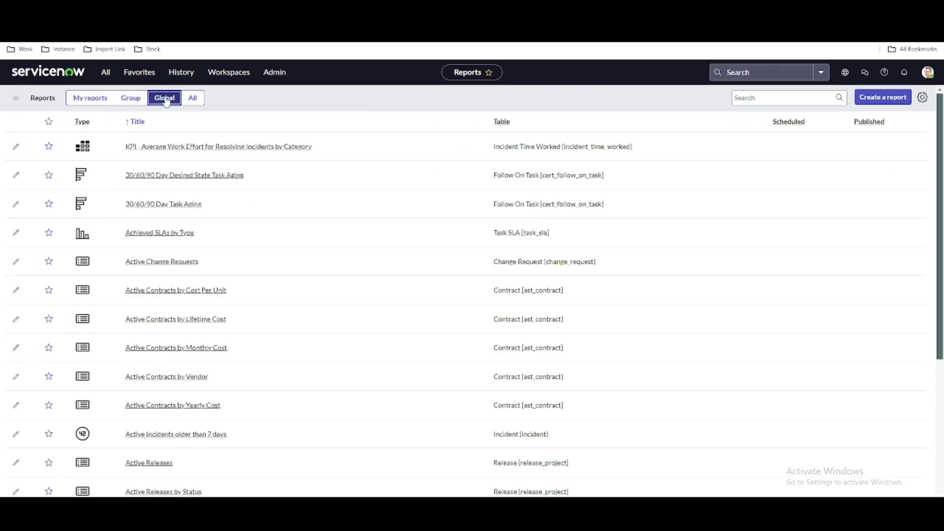
click(187, 100)
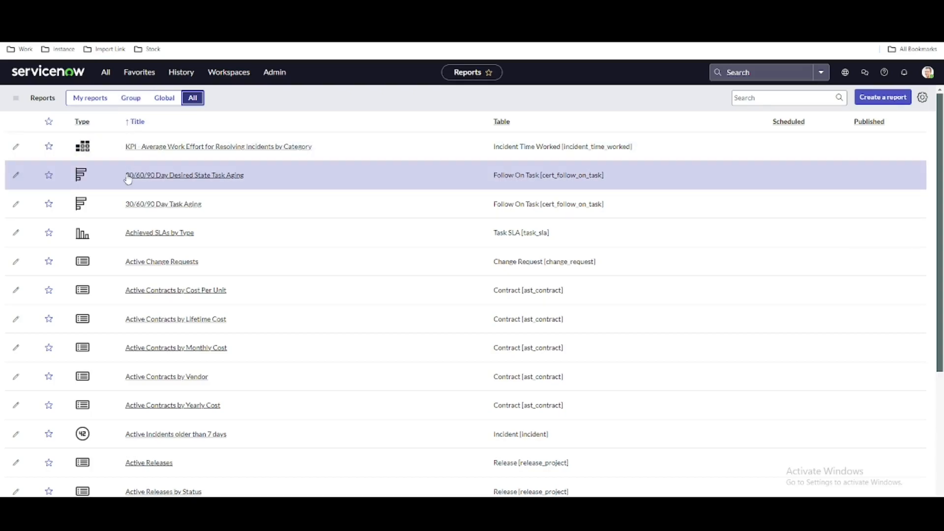
Add the Created by and Last modified columns to the reports list through its list configuration
click(922, 97)
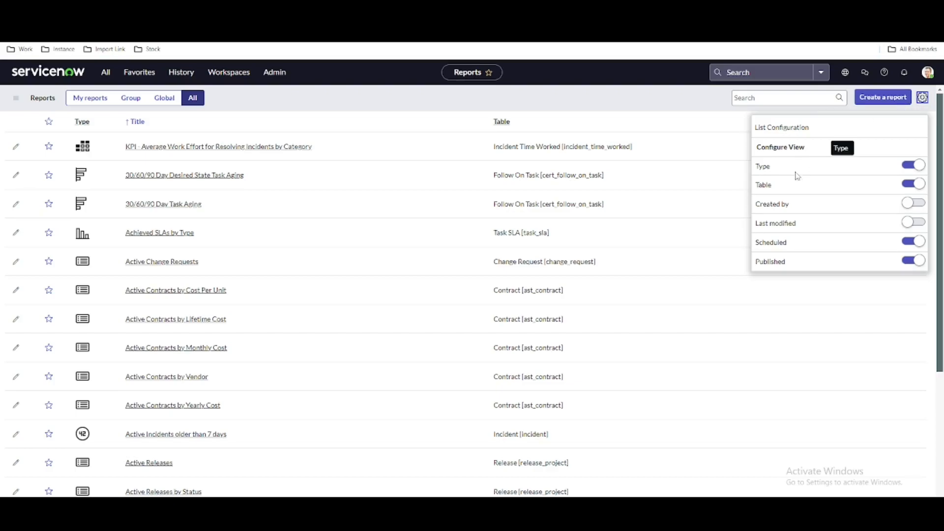
click(578, 96)
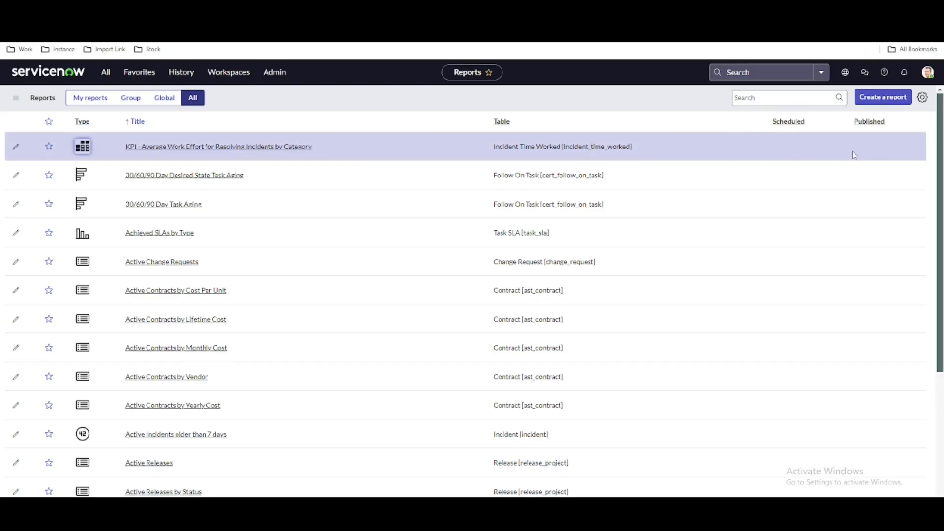
click(923, 98)
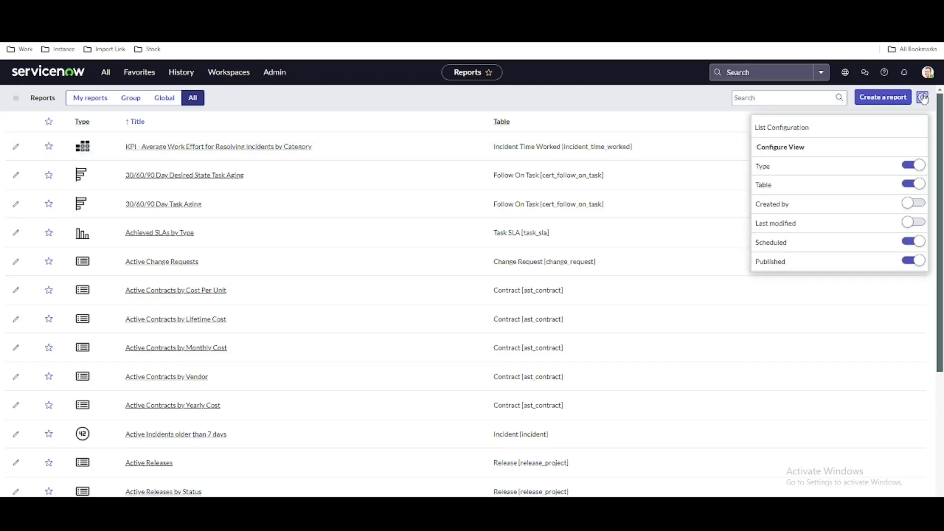
scroll(822, 231, down, 2)
scroll(822, 229, up, 2)
click(916, 204)
click(914, 223)
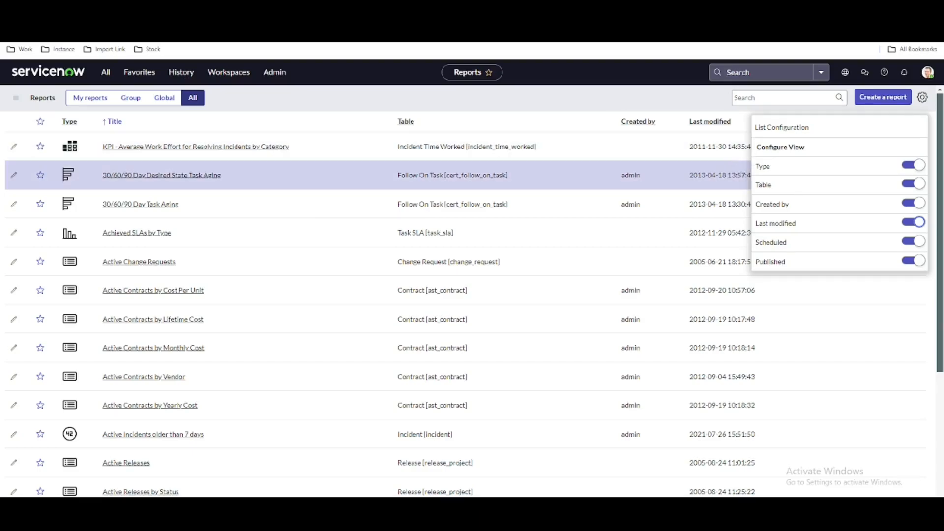
click(652, 104)
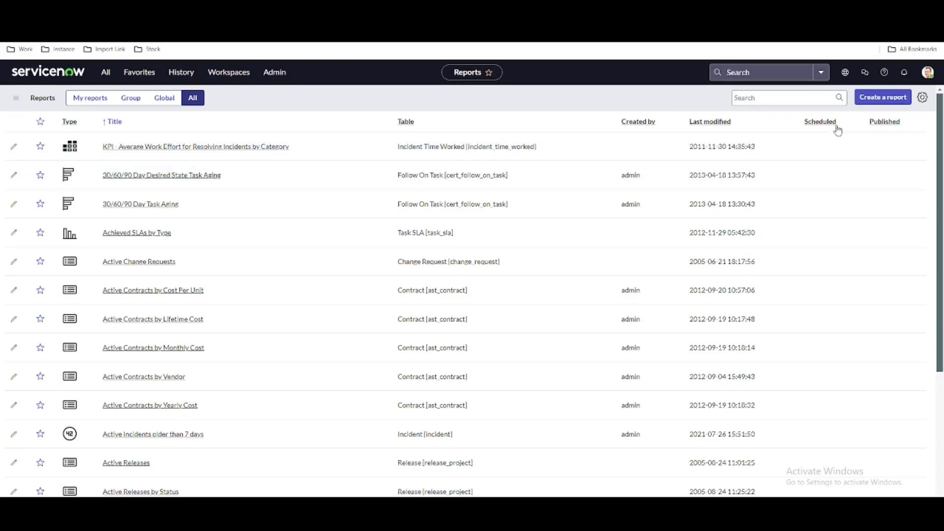
Hide the Scheduled column in the reports list configuration
click(924, 98)
click(913, 242)
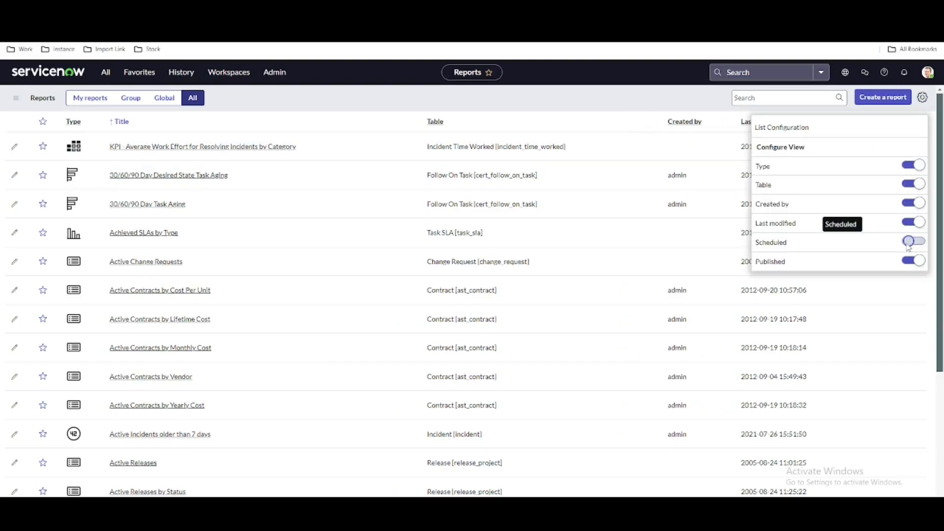
click(527, 101)
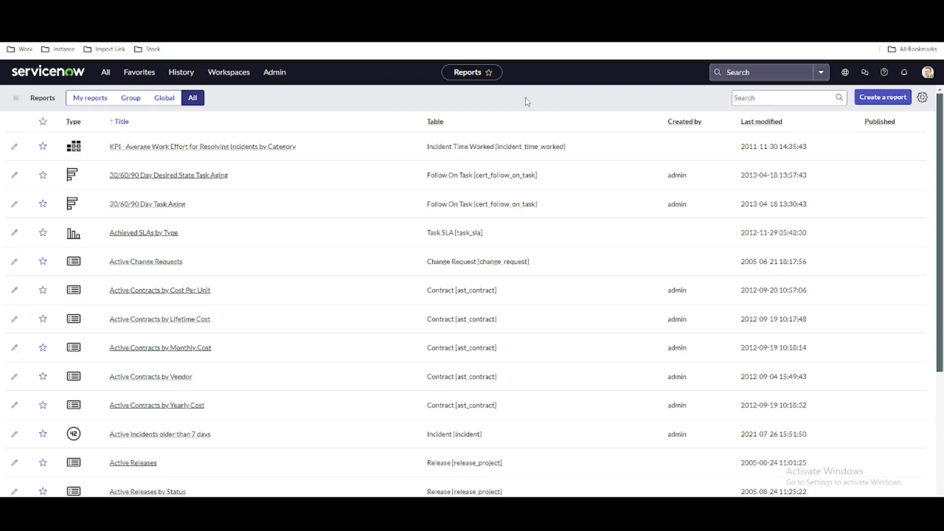
Check the rows-per-page choices and the report search field, and look over the reports list
click(15, 100)
mouse_move(54, 114)
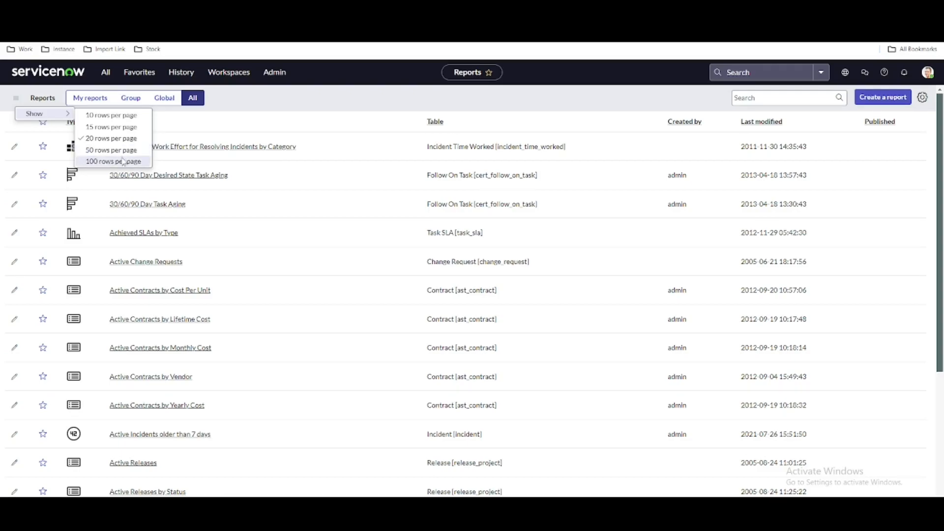
click(407, 104)
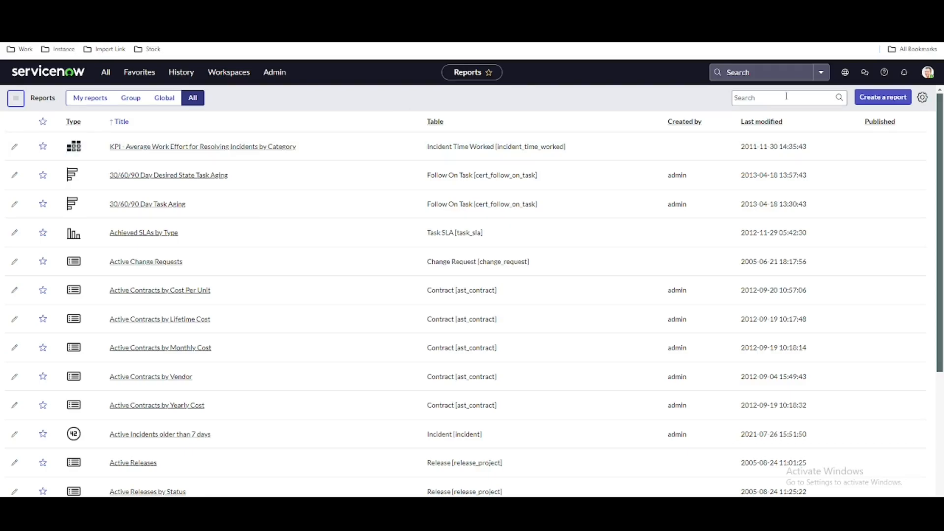
click(743, 97)
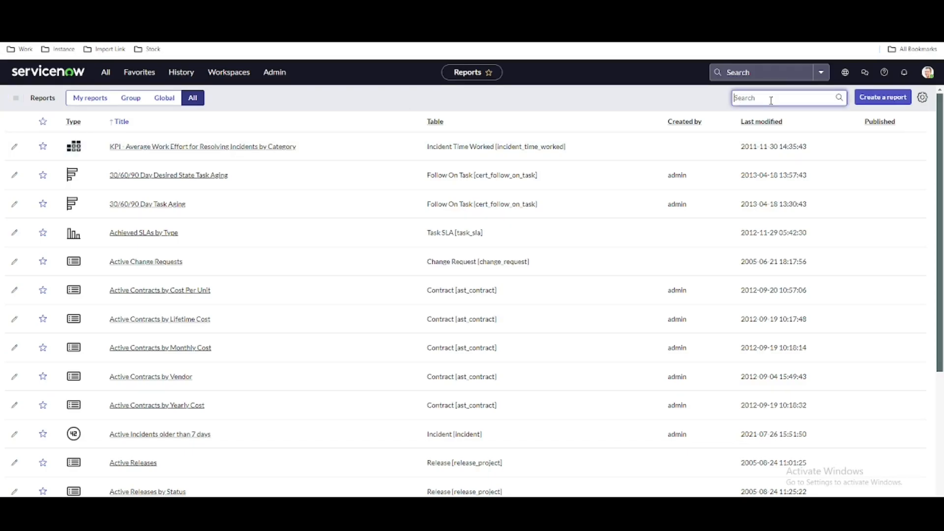
scroll(417, 337, down, 4)
scroll(418, 338, up, 1)
scroll(418, 338, up, 4)
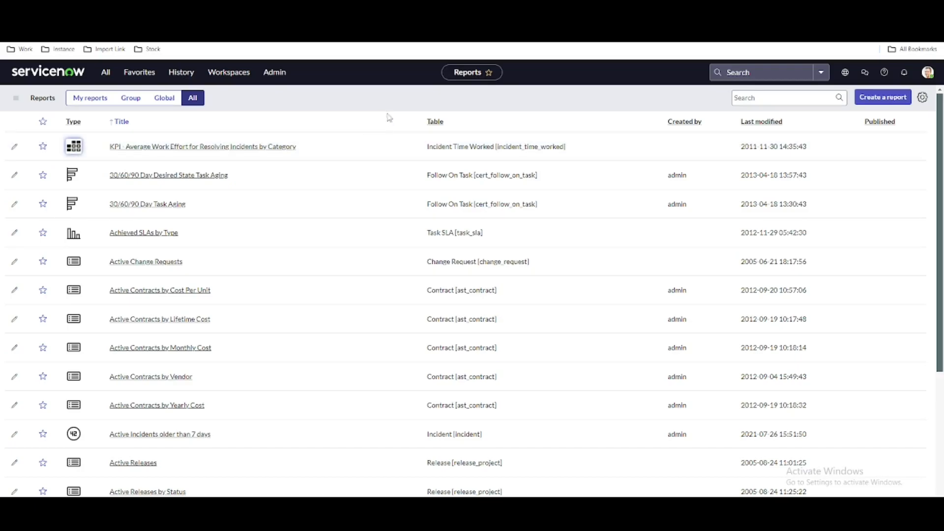
Sort the reports list by title, then by last modified date with the newest reports first
click(122, 127)
click(122, 127)
click(763, 124)
click(765, 126)
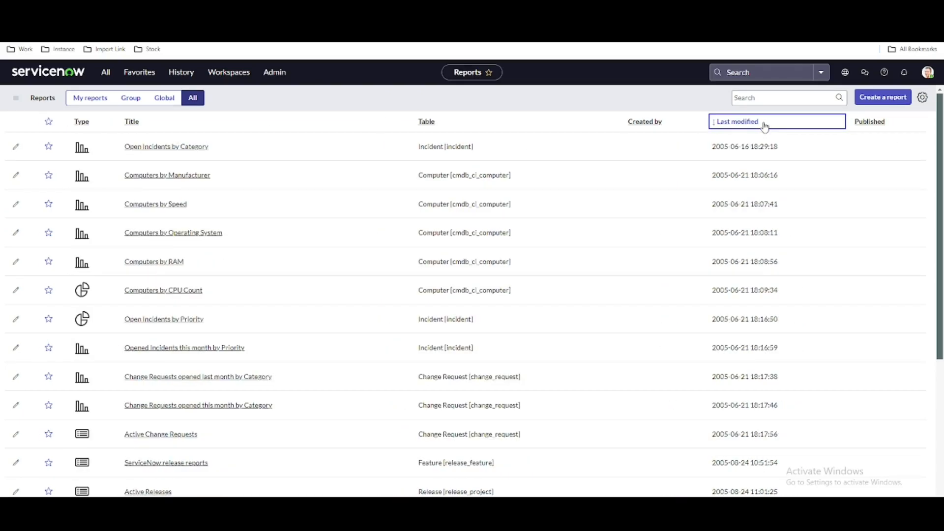
click(764, 126)
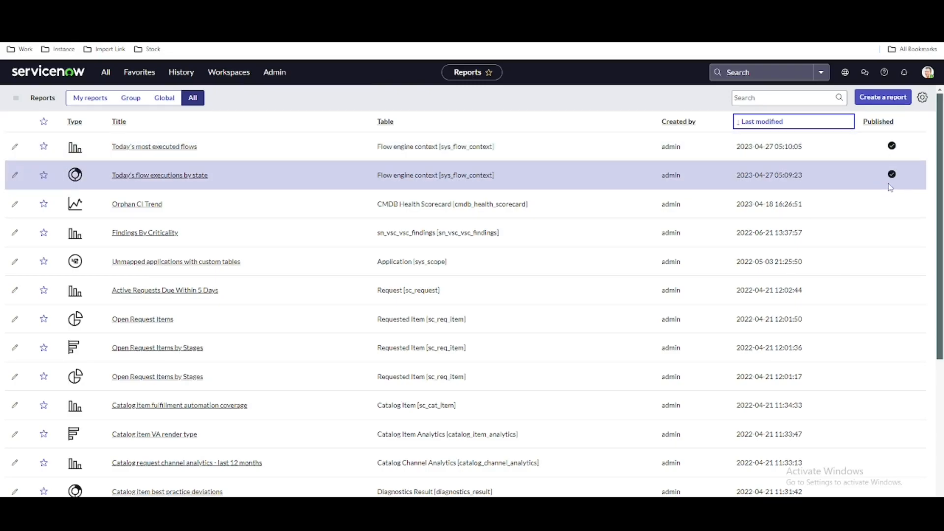
Sort the reports by last modified date with the oldest first, and start creating a new report
click(742, 128)
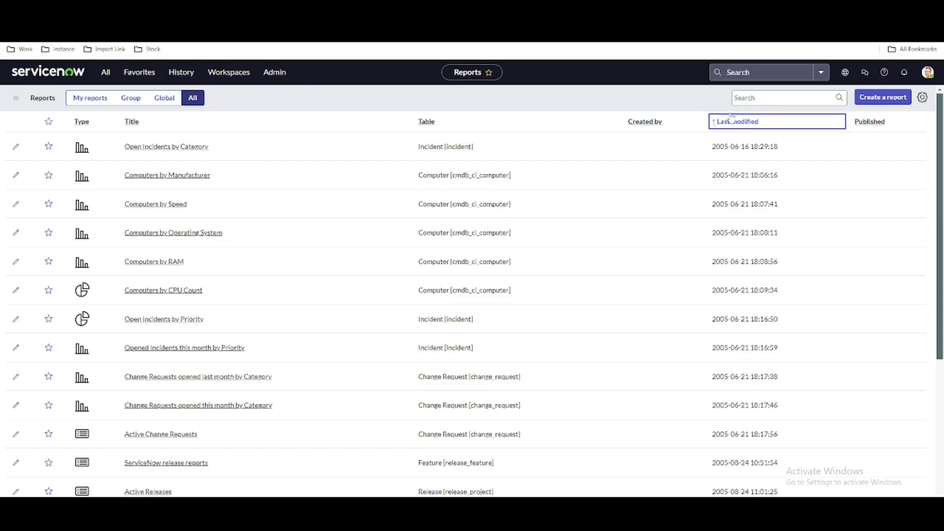
click(874, 98)
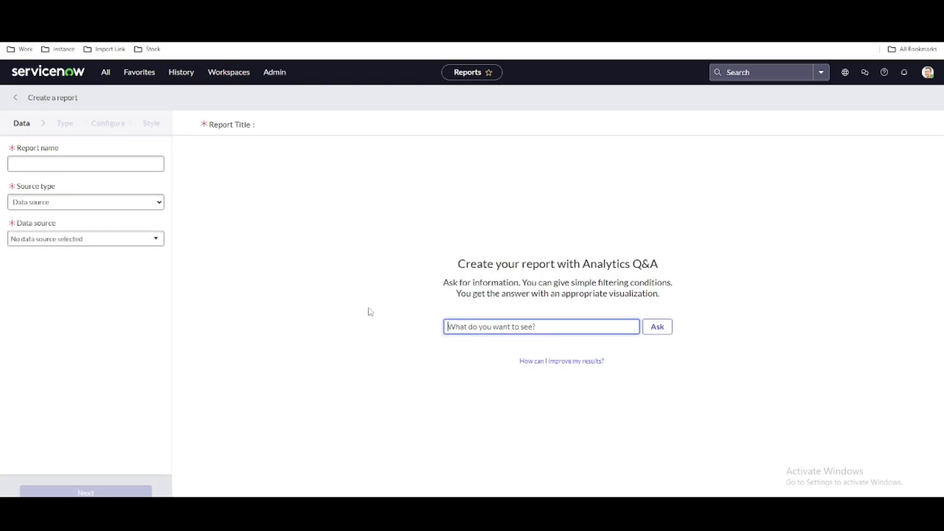
Check the available source types for the new report and name it Open Incident
click(70, 167)
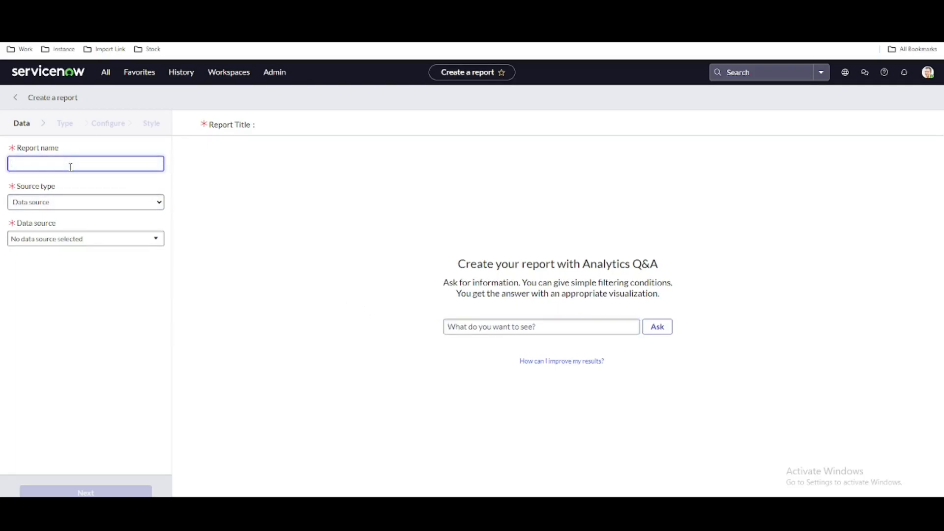
click(51, 209)
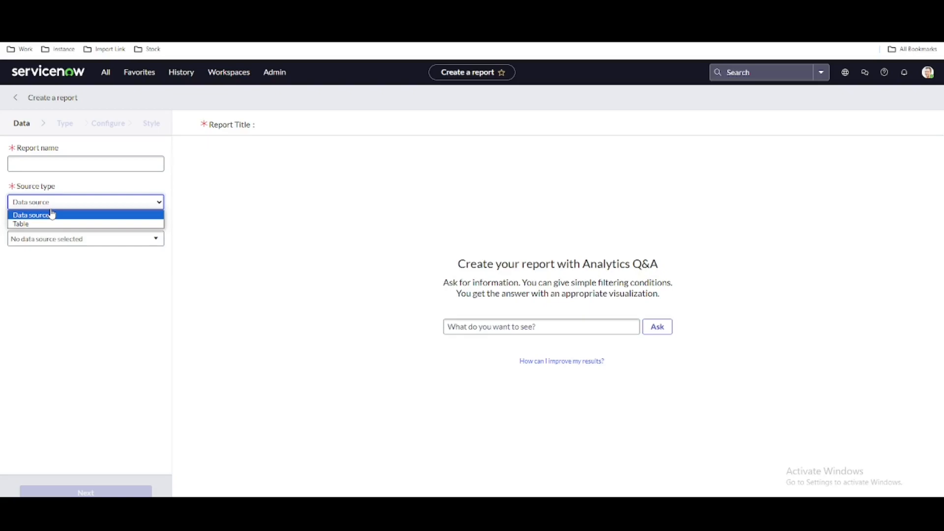
click(277, 188)
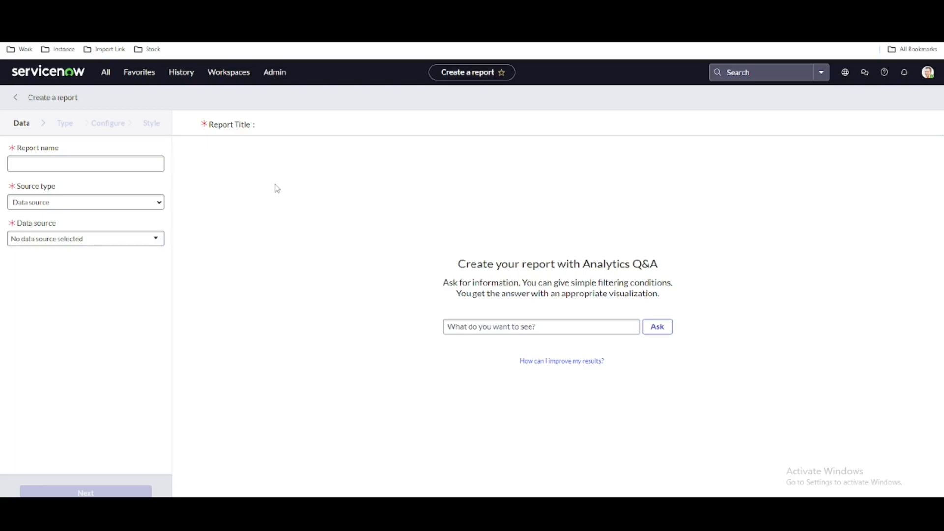
click(124, 166)
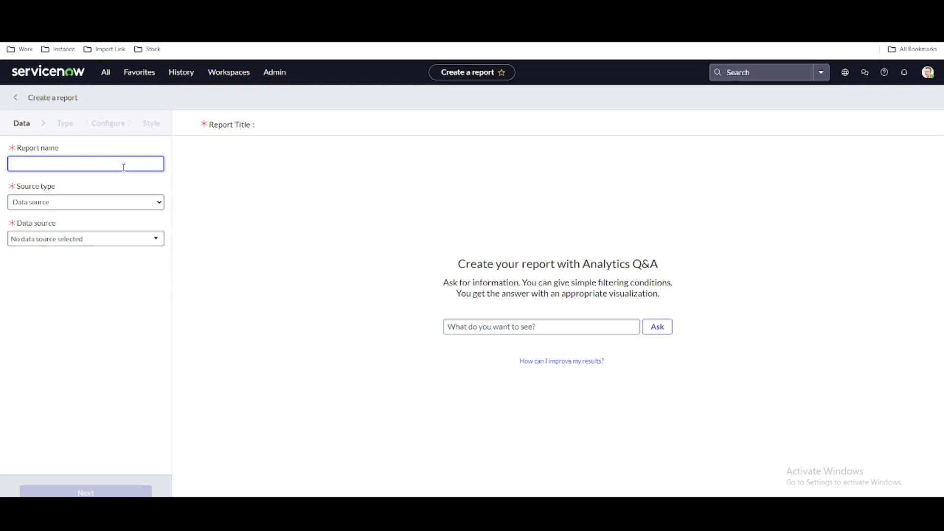
text(Open Incident)
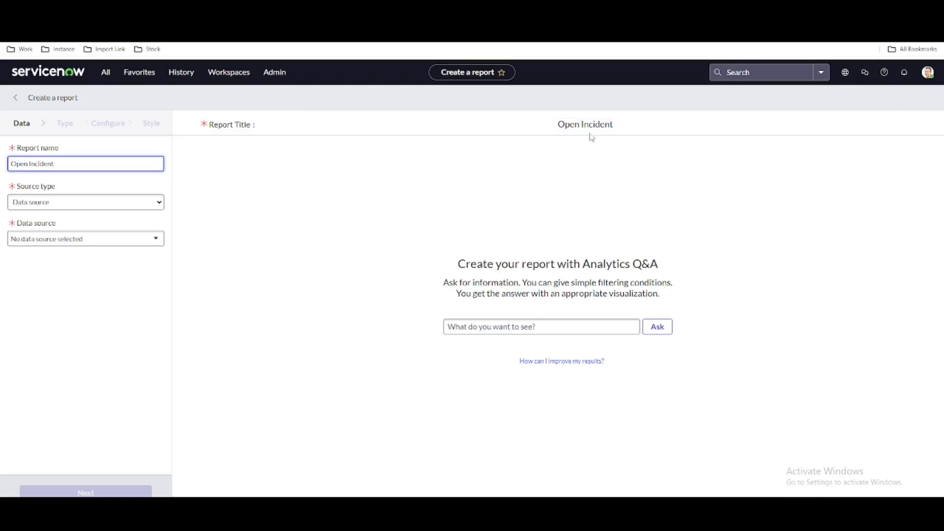
Set the report's source type to Table and choose the Incident [incident] table
click(54, 204)
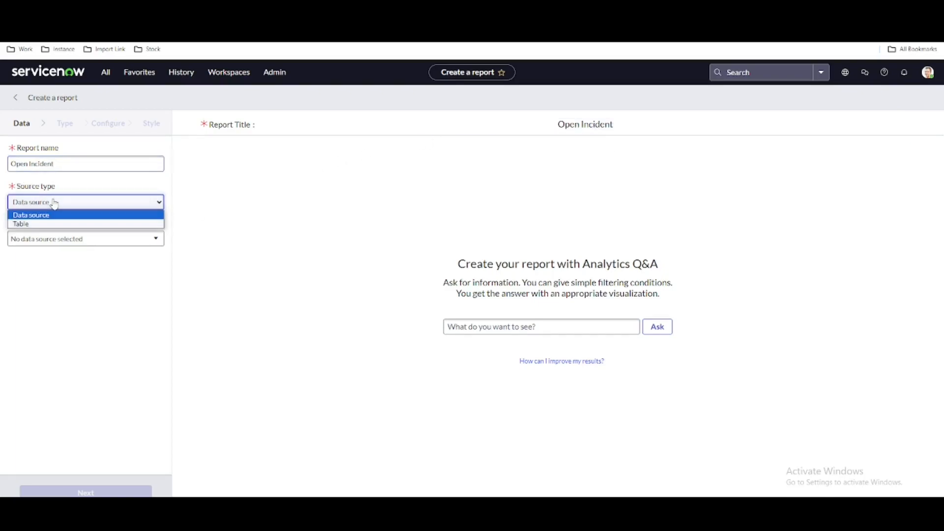
click(37, 224)
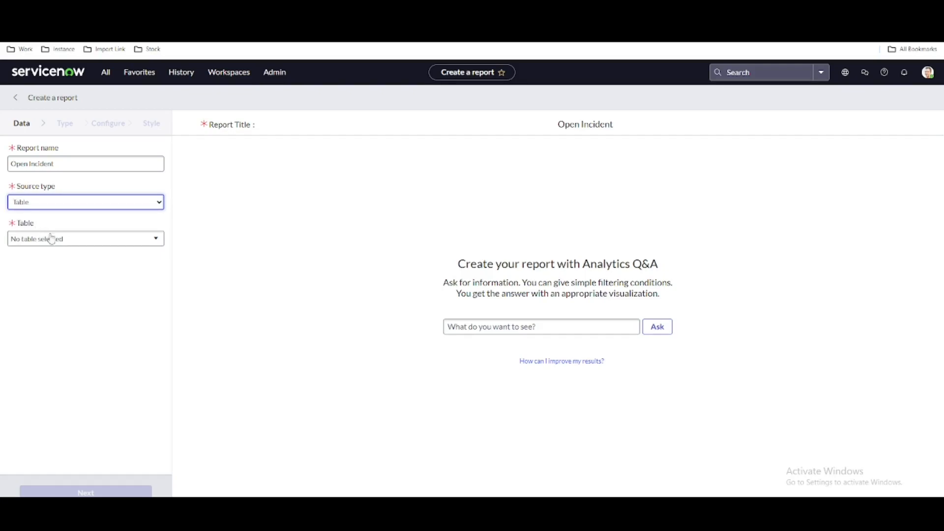
click(59, 241)
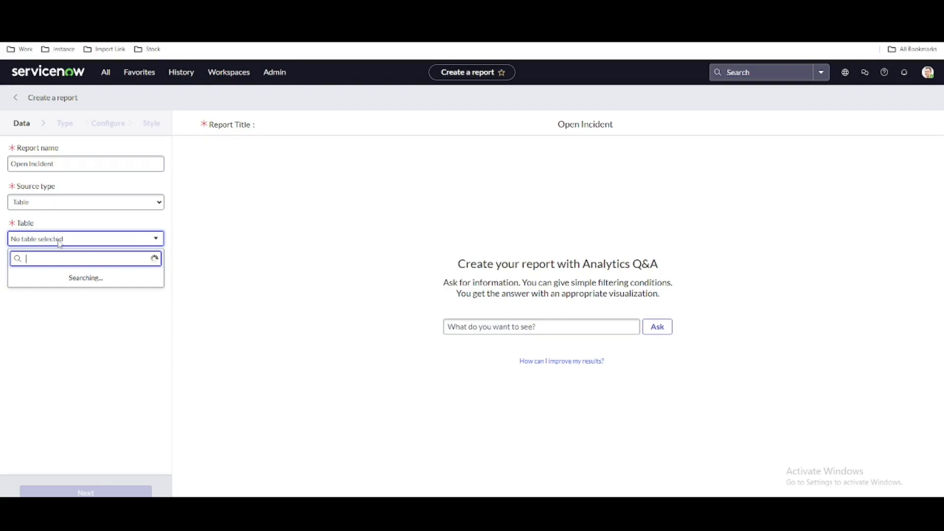
text(incident)
click(59, 278)
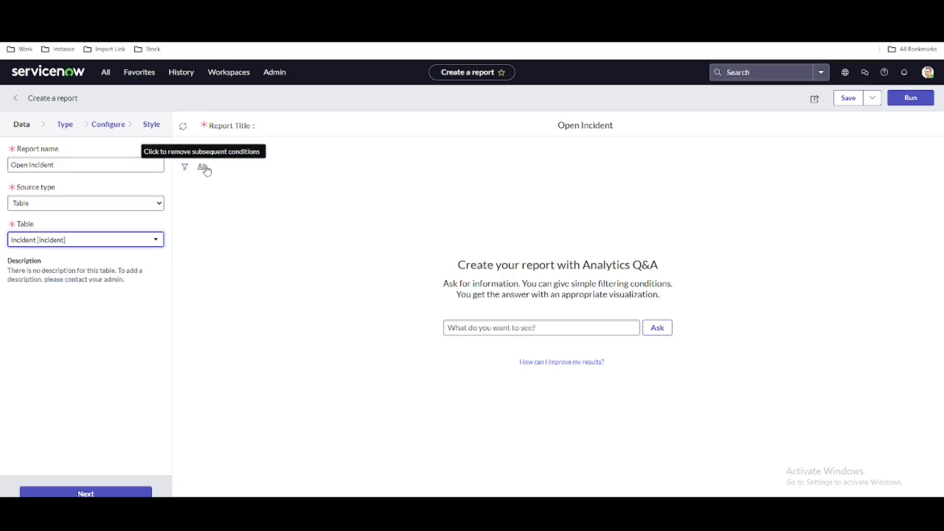
Filter the report with the condition State is New, run it and look over the listed incidents
click(186, 168)
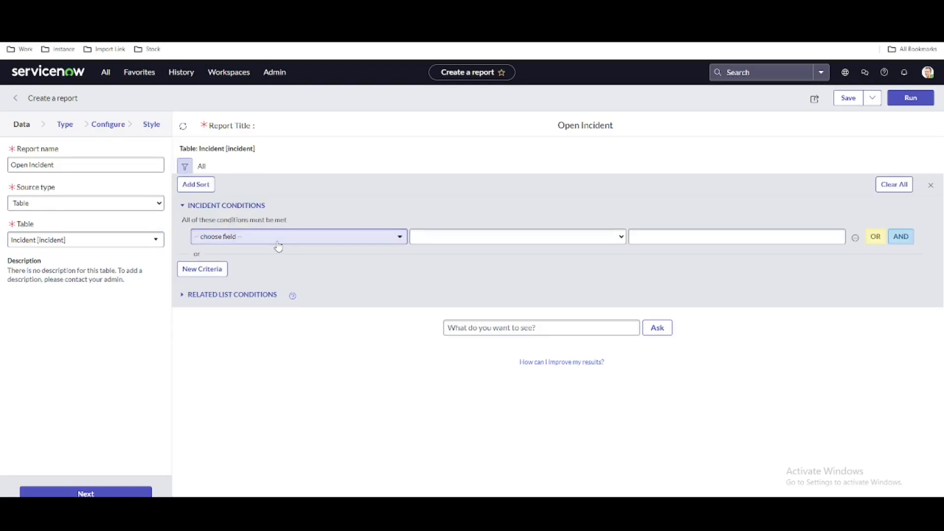
click(278, 241)
text(st)
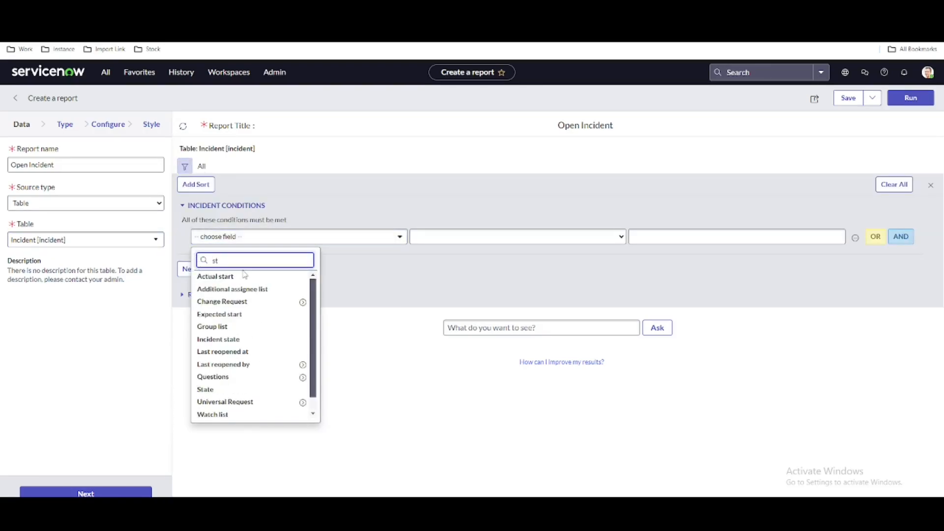
text(a)
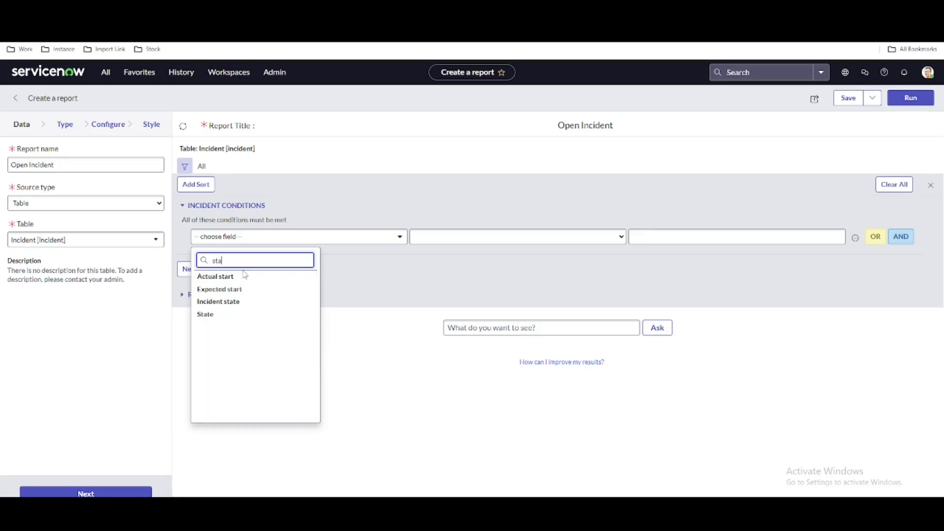
click(228, 316)
click(666, 239)
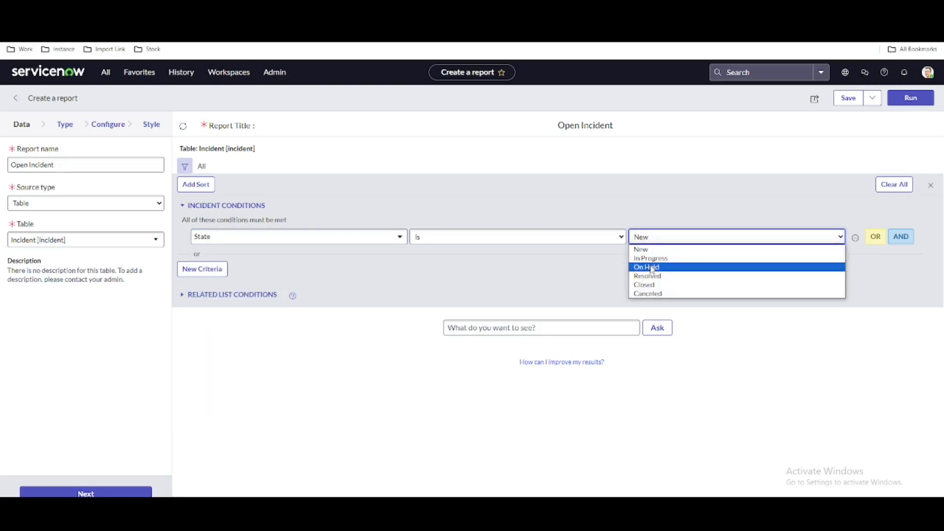
click(642, 251)
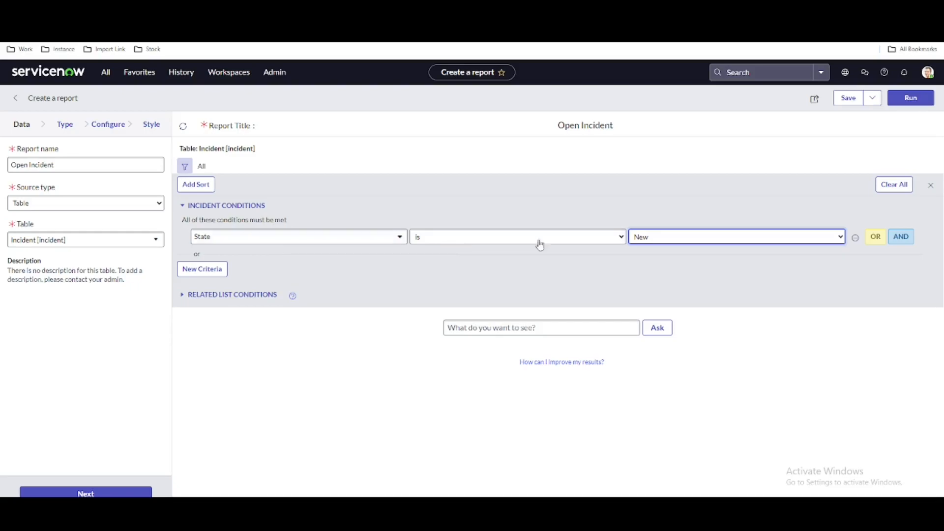
click(918, 108)
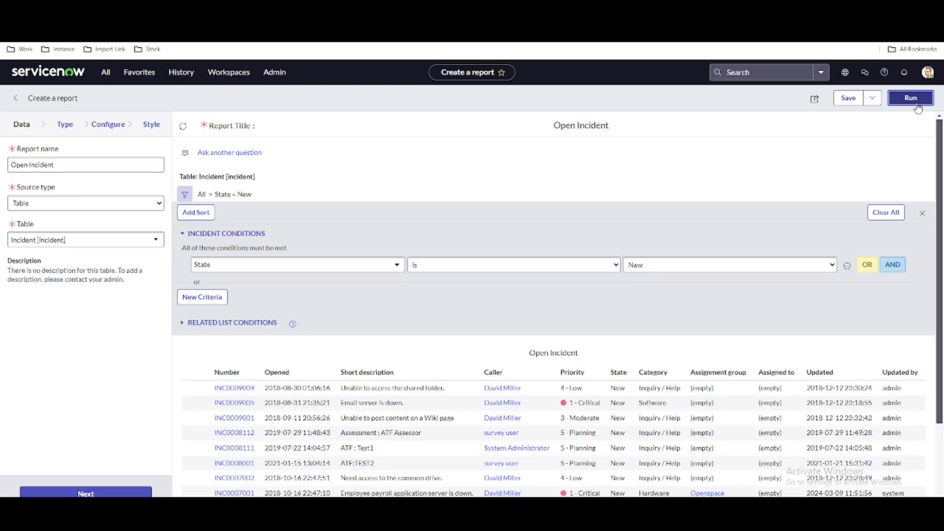
scroll(341, 342, down, 1)
scroll(341, 342, down, 1)
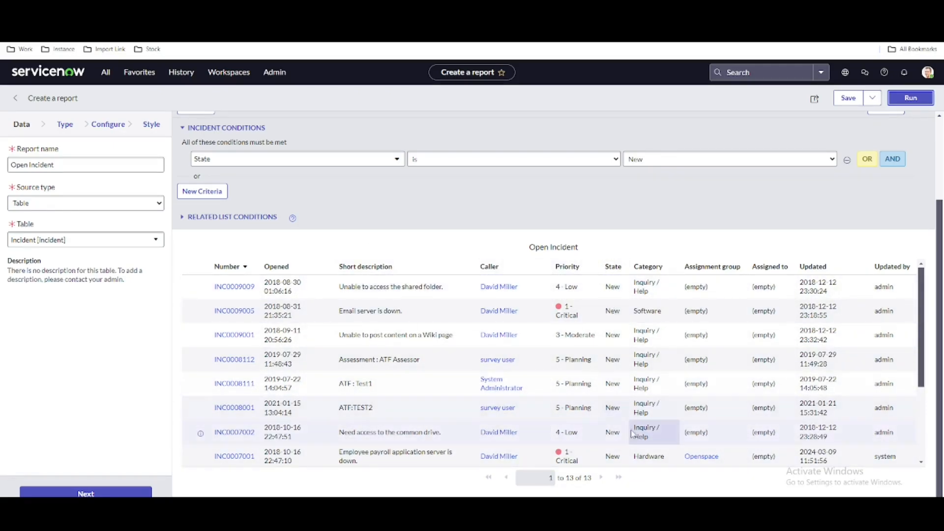
Replace the State condition with Active is true and run the report again
click(893, 159)
click(377, 178)
text(ac)
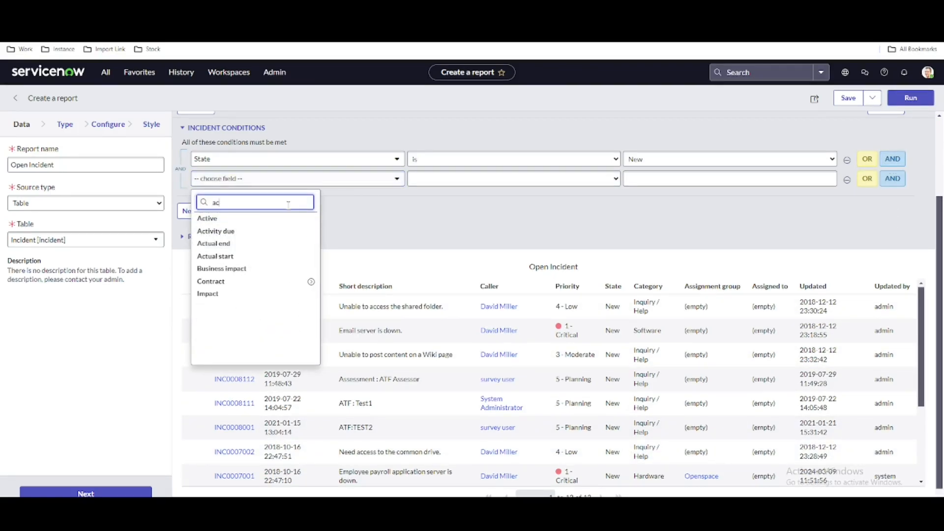
click(259, 218)
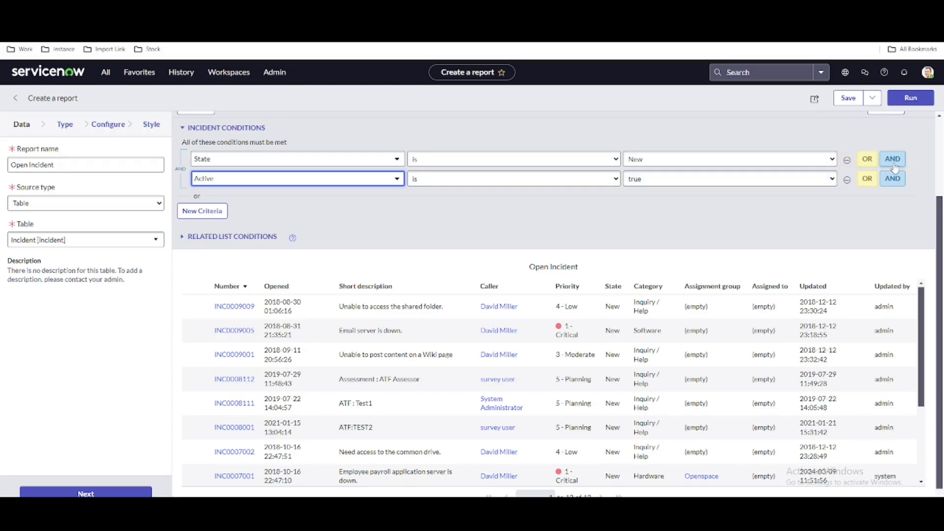
click(847, 160)
click(911, 98)
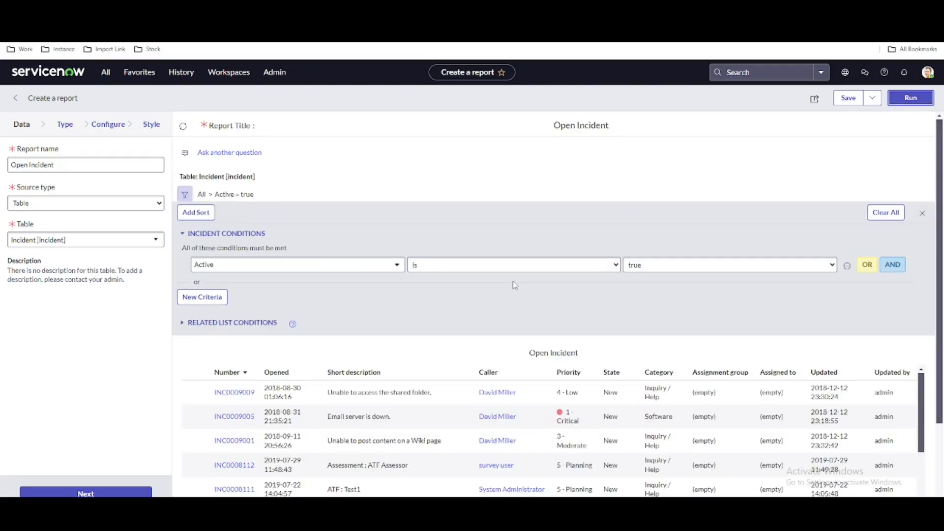
scroll(513, 285, down, 1)
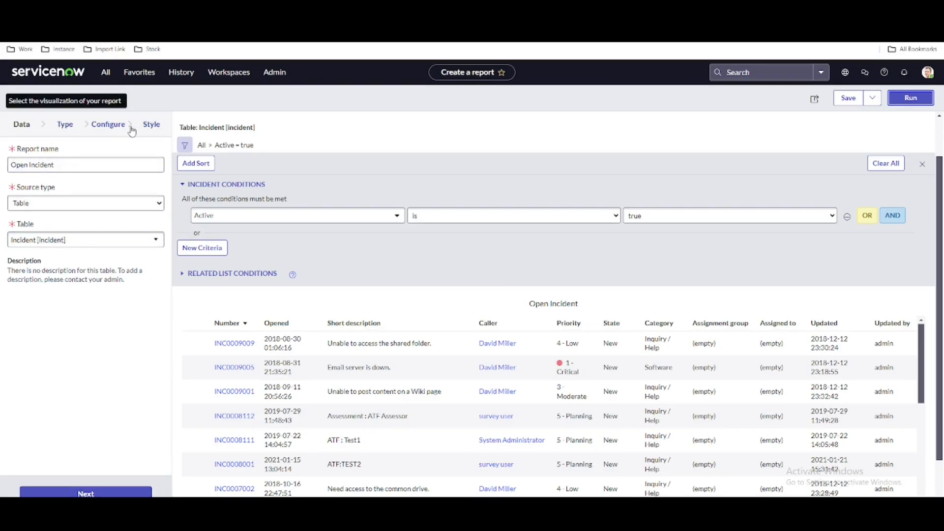
Go to the report type choices and examine the visualizations in each group, including Bars, Multidimensional reports, Scores and Other
click(86, 493)
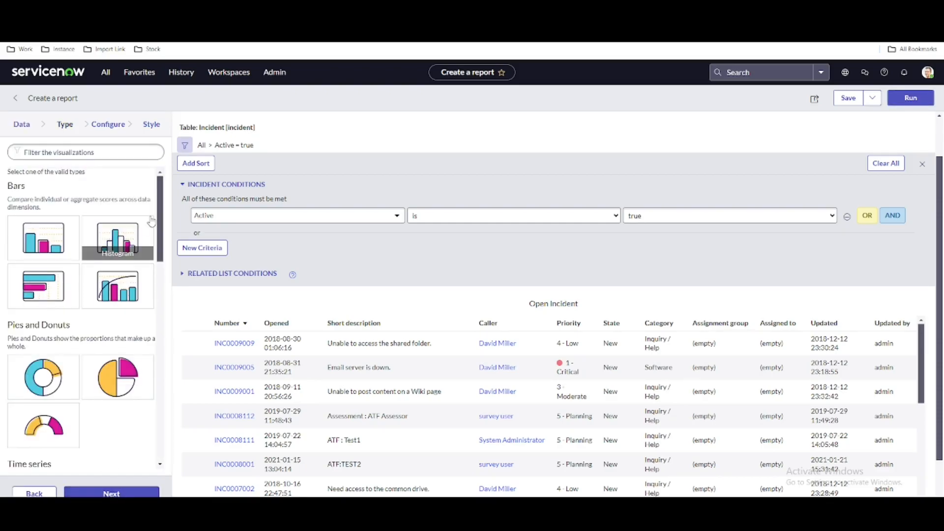
scroll(155, 217, down, 2)
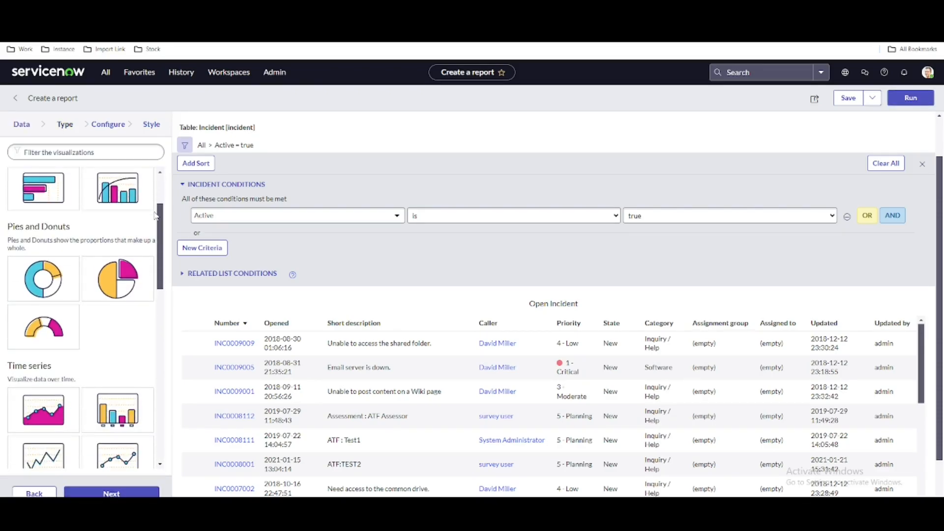
scroll(155, 216, down, 10)
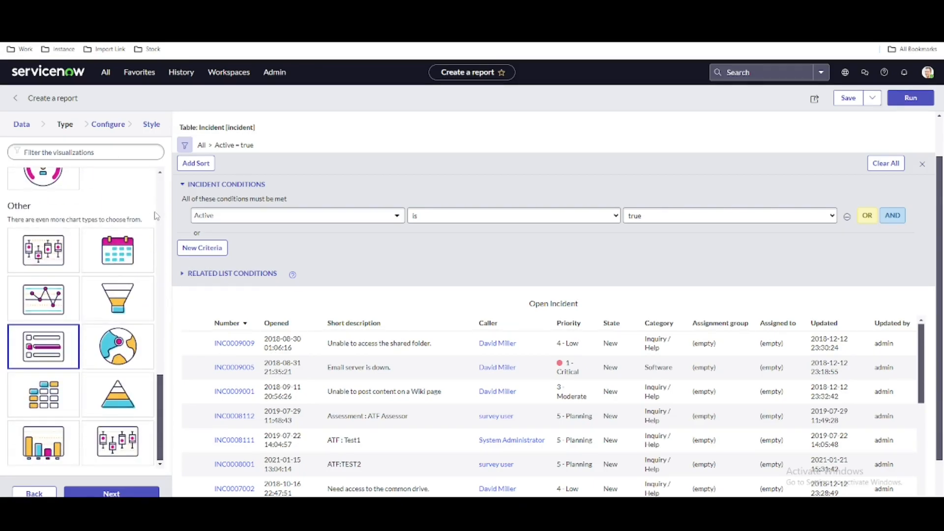
scroll(155, 217, up, 4)
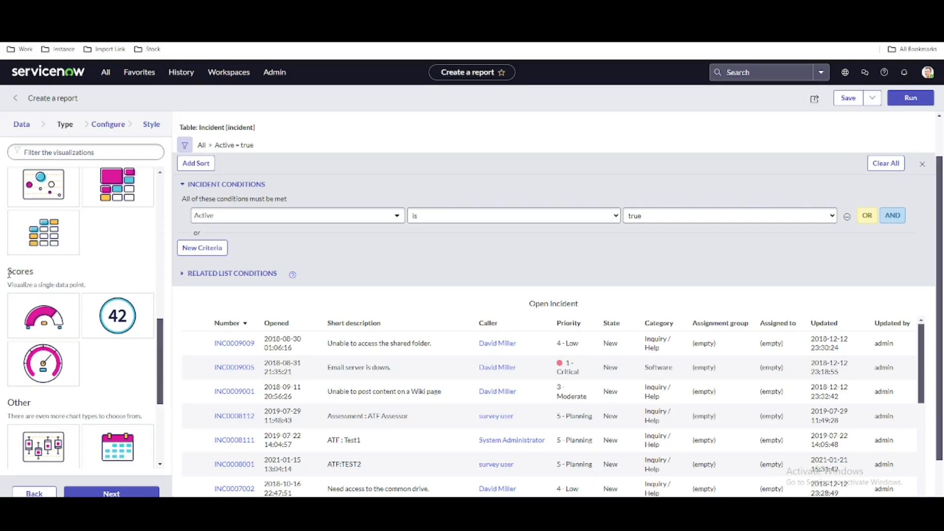
drag(9, 274, 61, 284)
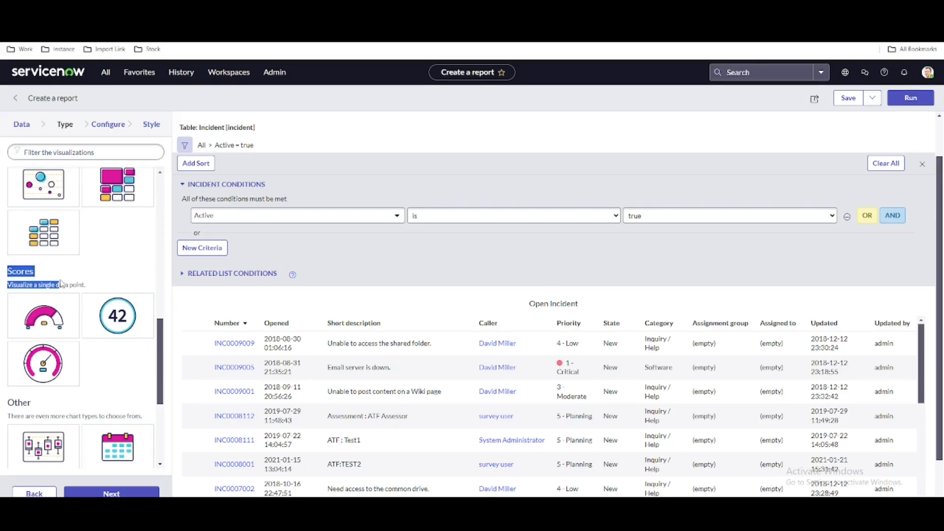
click(120, 280)
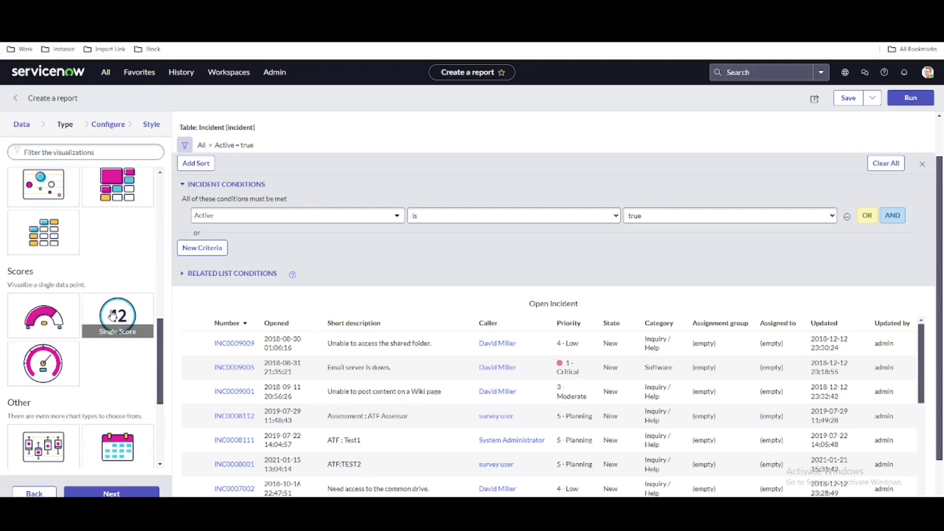
scroll(103, 258, up, 8)
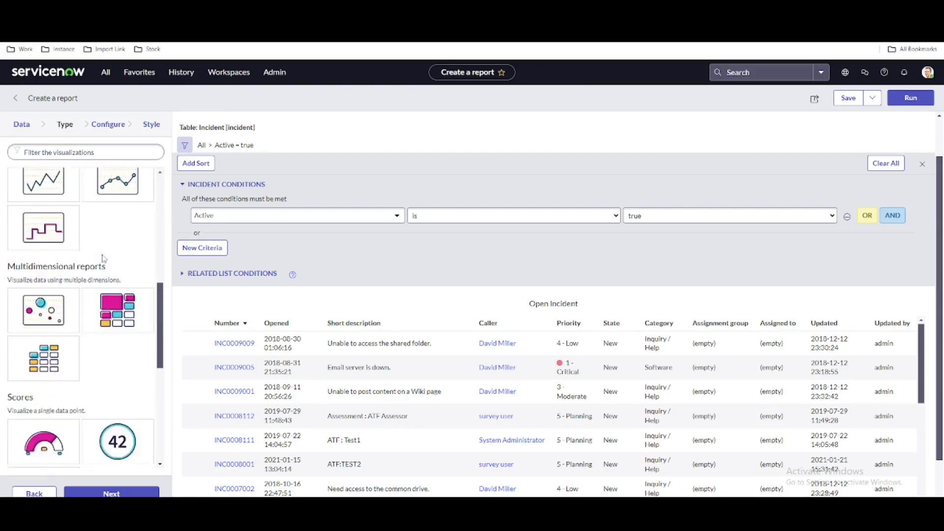
scroll(90, 239, up, 4)
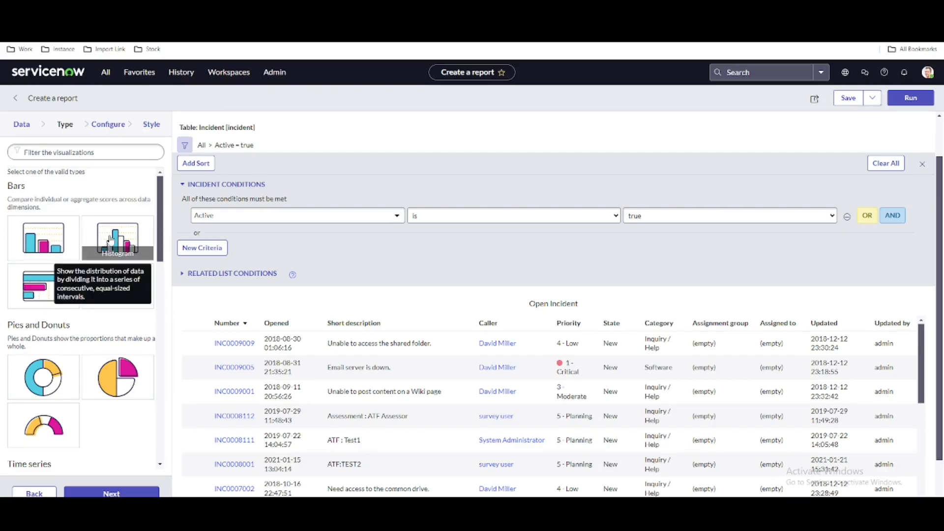
Choose the Single Score visualization for the report and run it
scroll(106, 332, down, 5)
scroll(106, 333, down, 5)
click(126, 327)
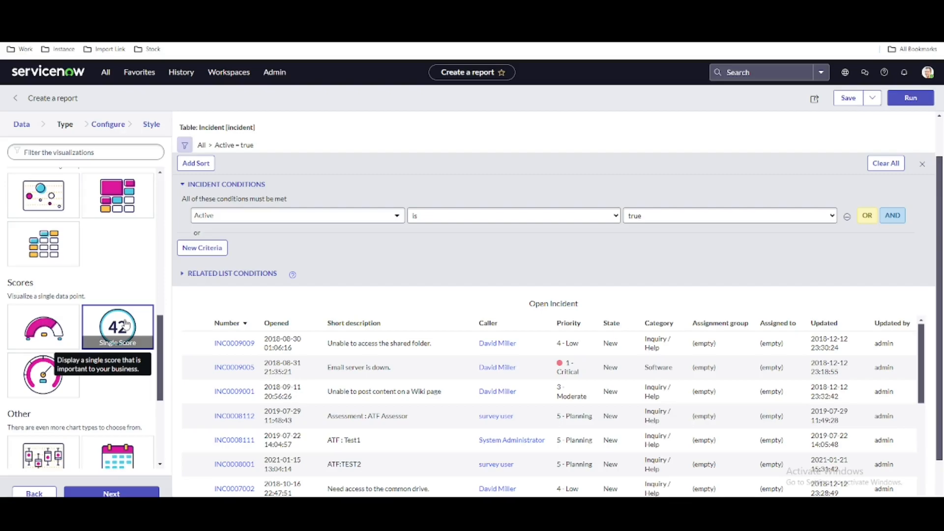
click(919, 102)
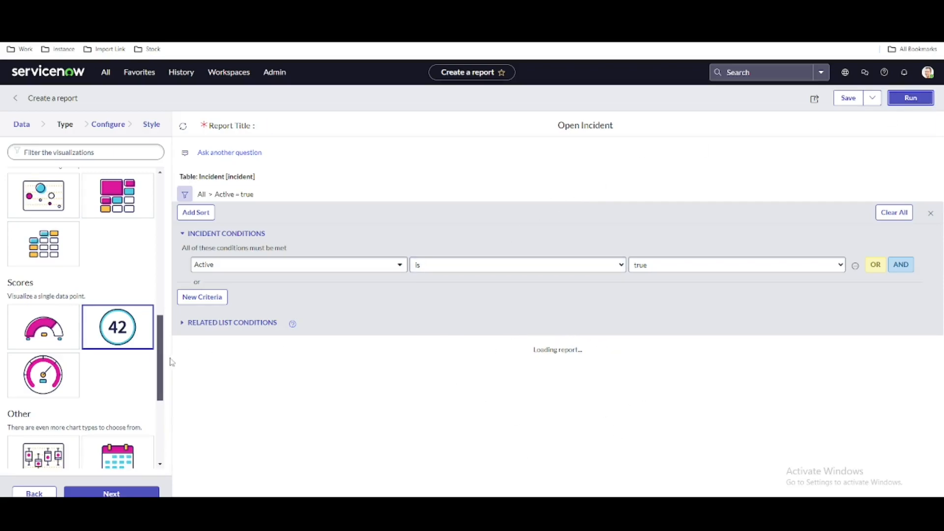
click(906, 105)
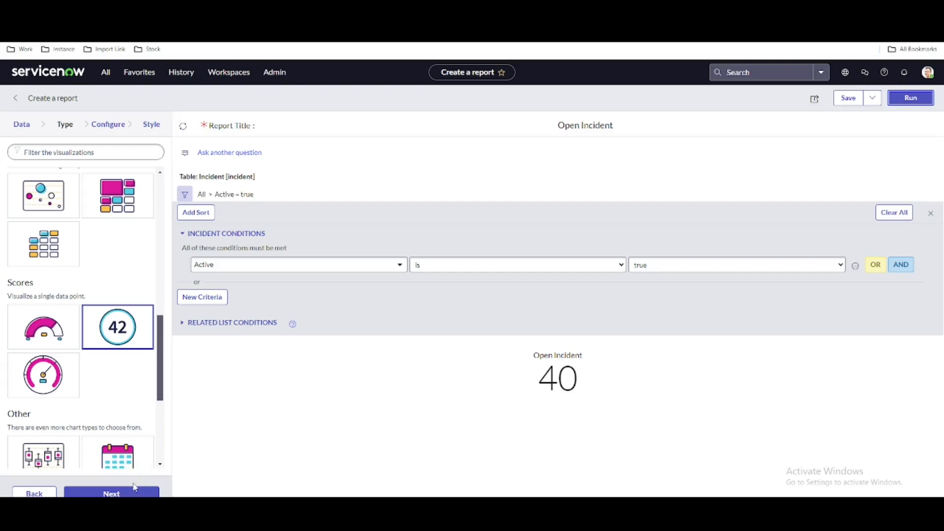
Choose Count as the single score report's aggregation, continue to the style settings and save the report
click(111, 493)
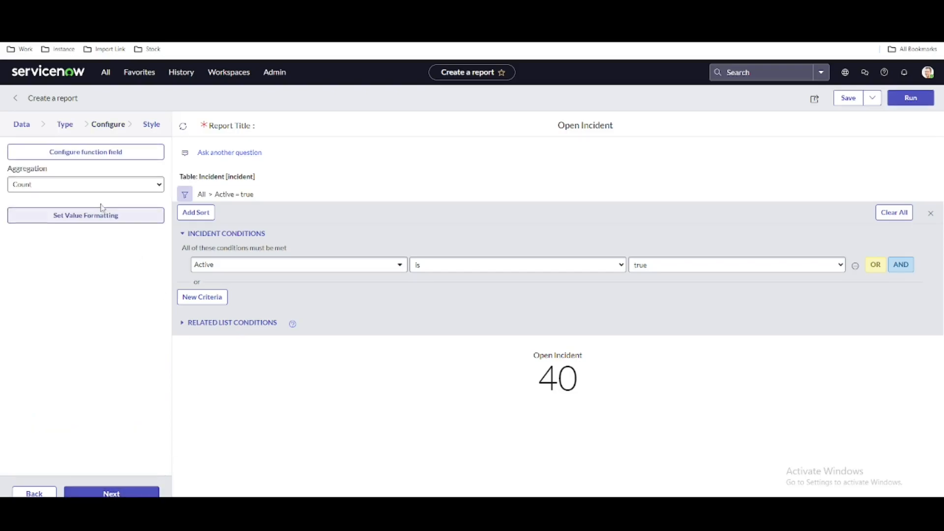
click(84, 189)
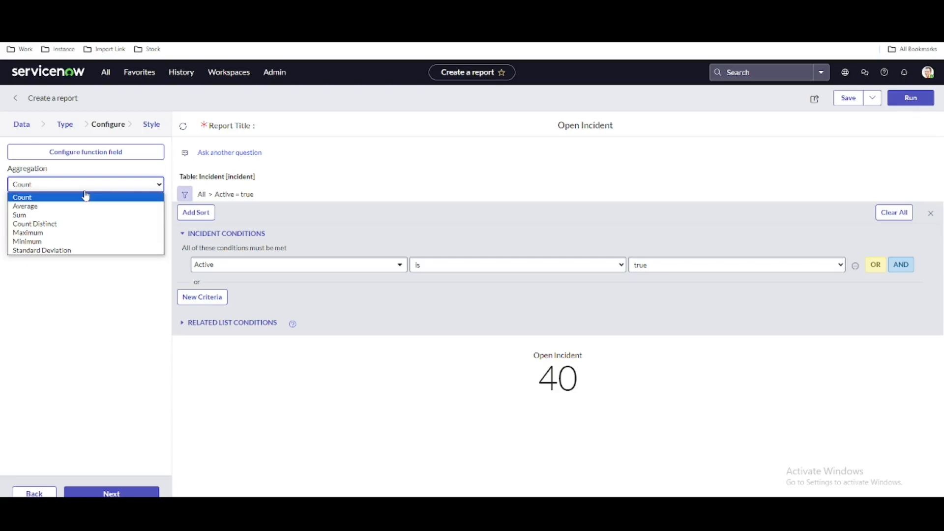
click(86, 197)
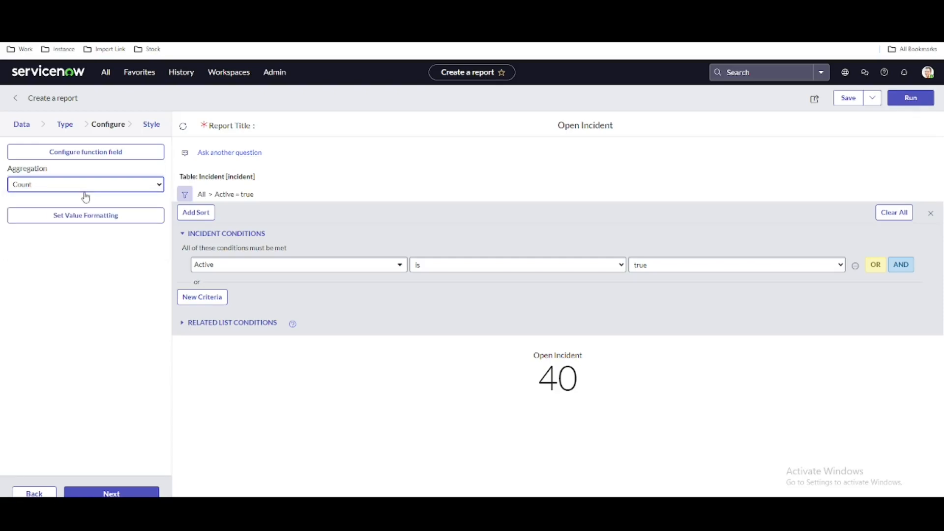
click(130, 492)
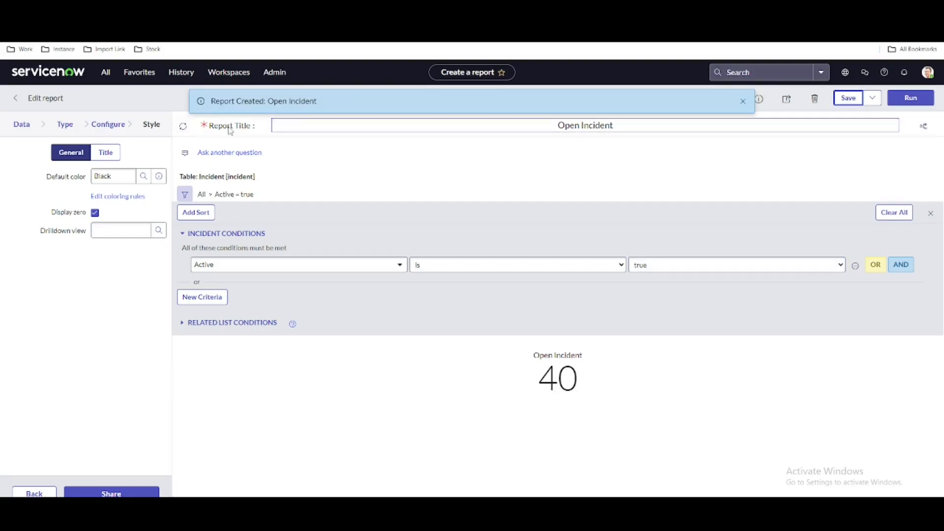
drag(268, 101, 340, 106)
Sort the View / Run reports list by last modified, newest first, and open the Open Incident report
click(49, 68)
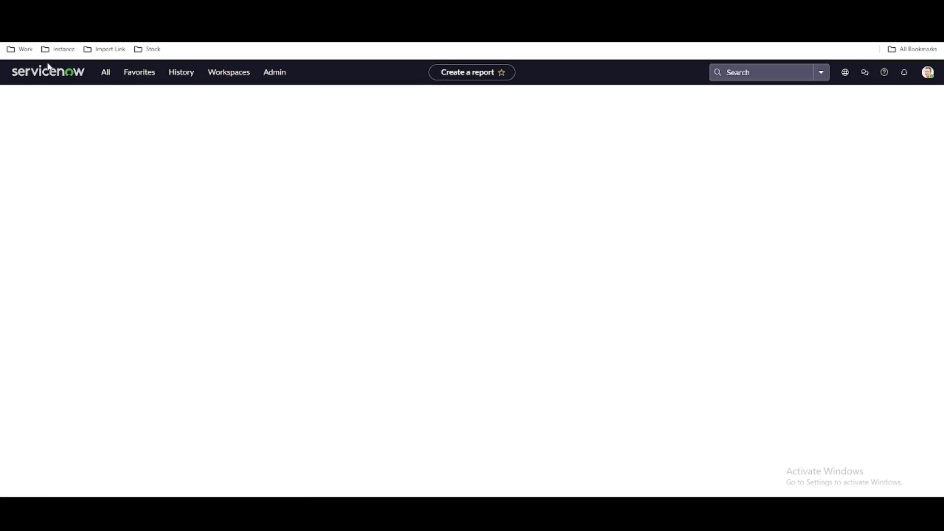
click(105, 73)
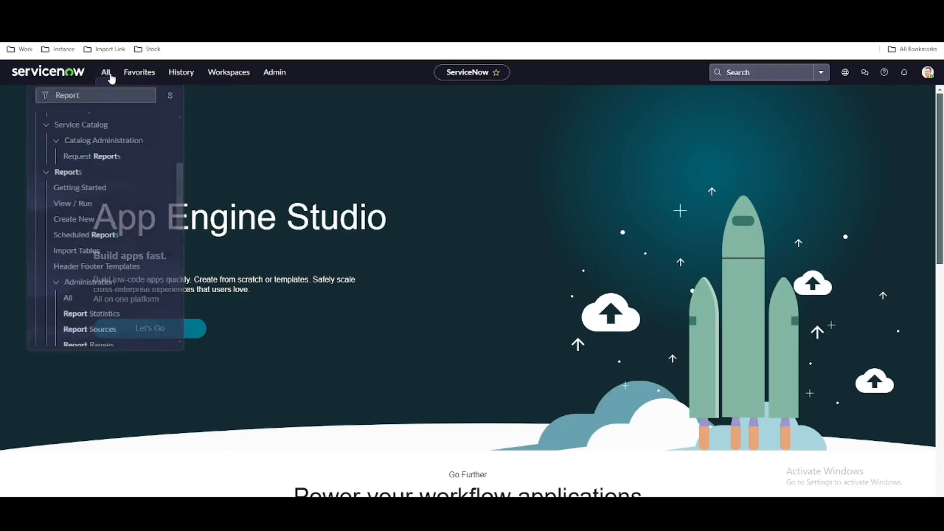
click(90, 197)
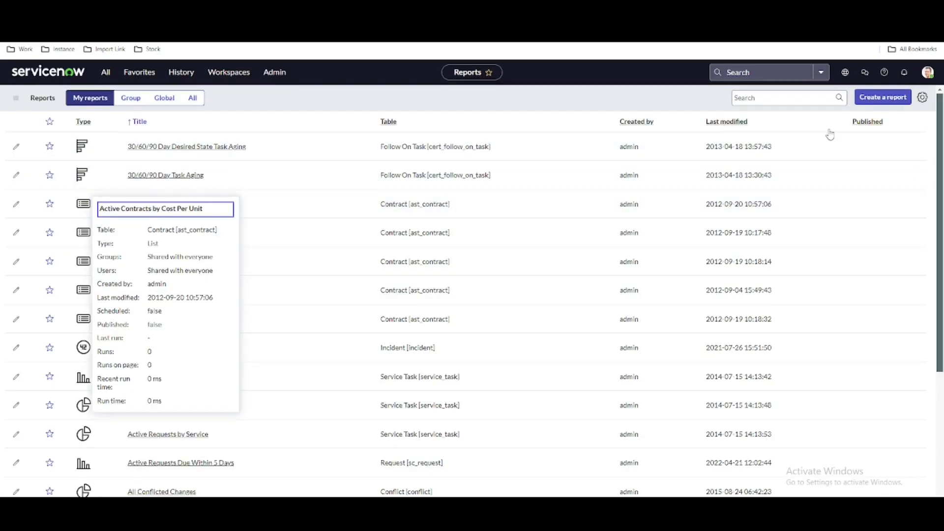
click(726, 123)
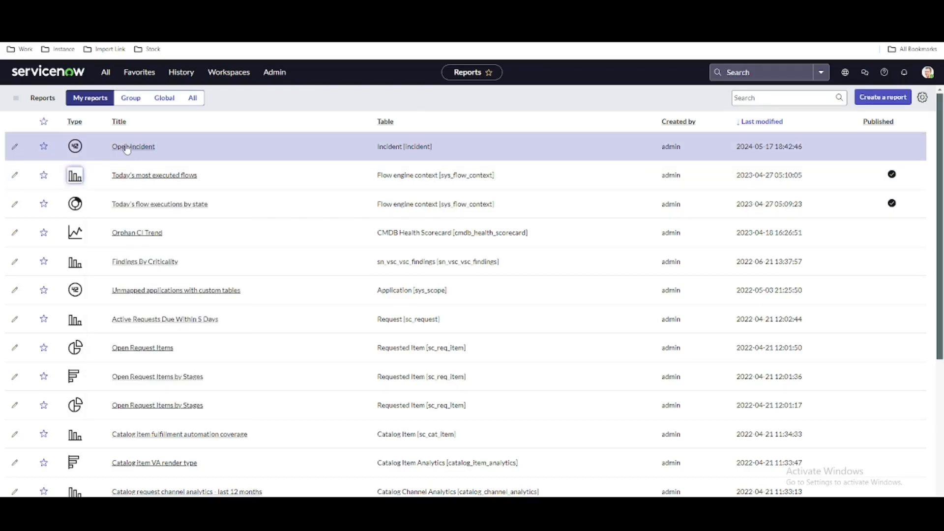
click(127, 152)
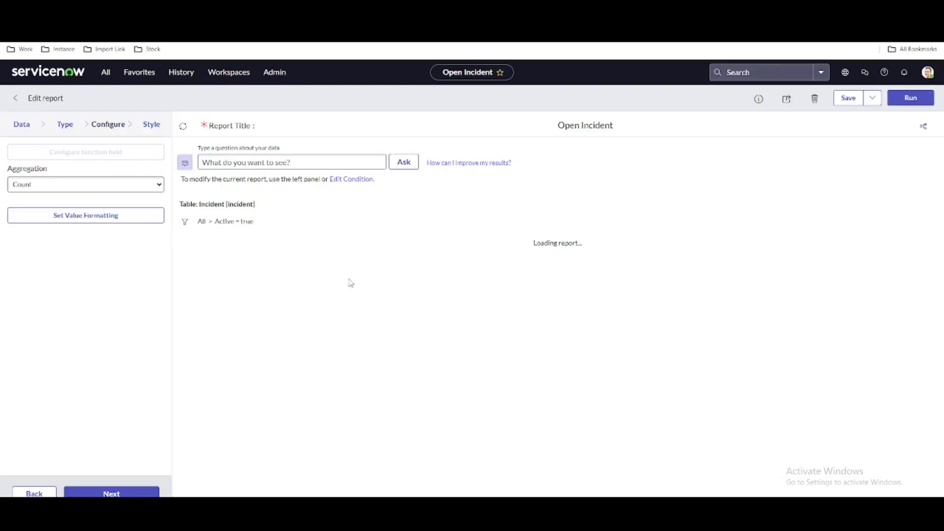
Check the Open Incident score and run the saved report again
mouse_move(560, 282)
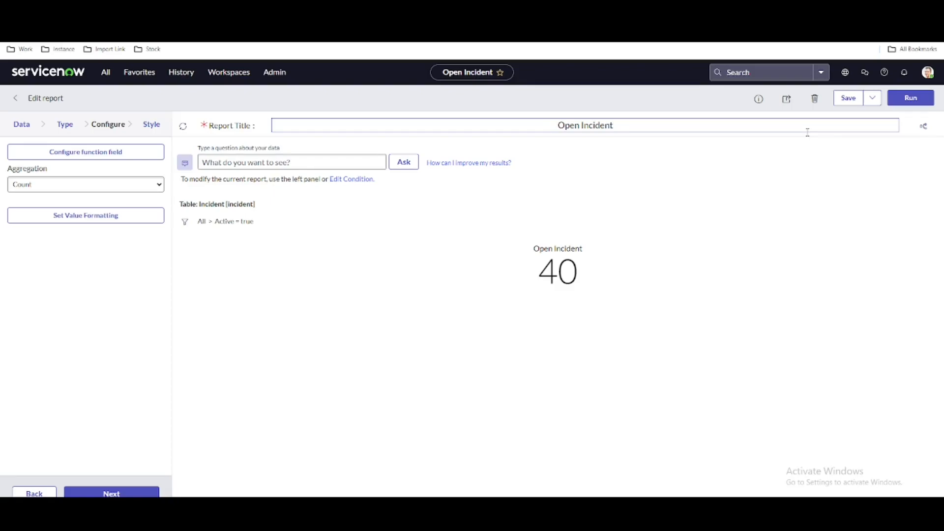
click(914, 99)
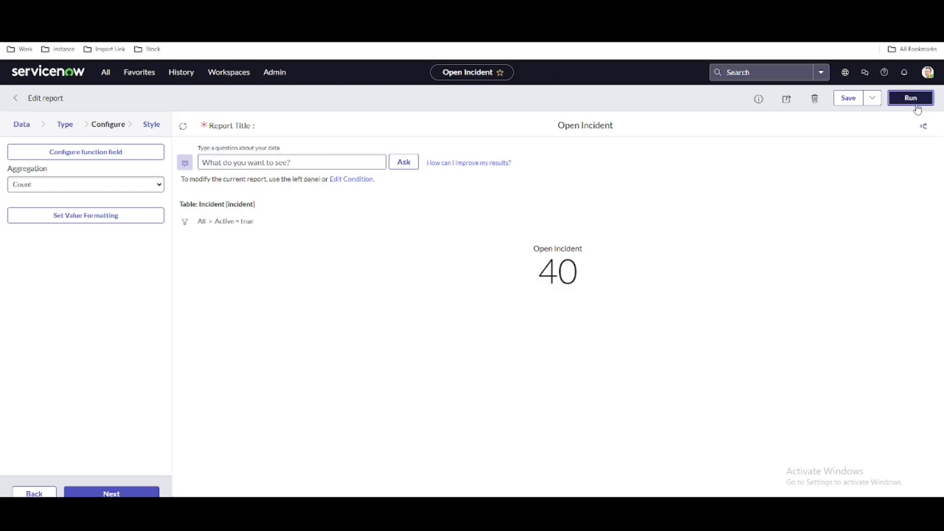
click(917, 100)
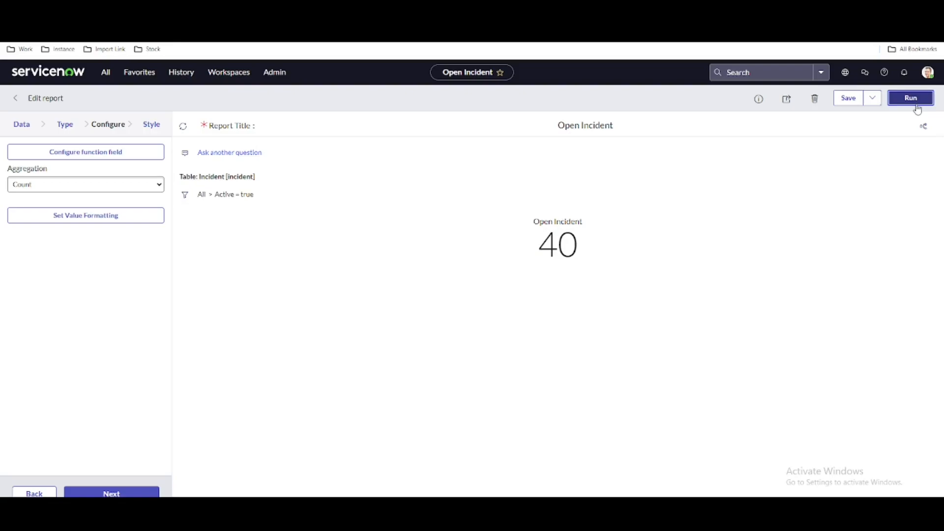
Open the report's sharing settings and look over the visibility options for Everyone and for Groups and Users
click(788, 101)
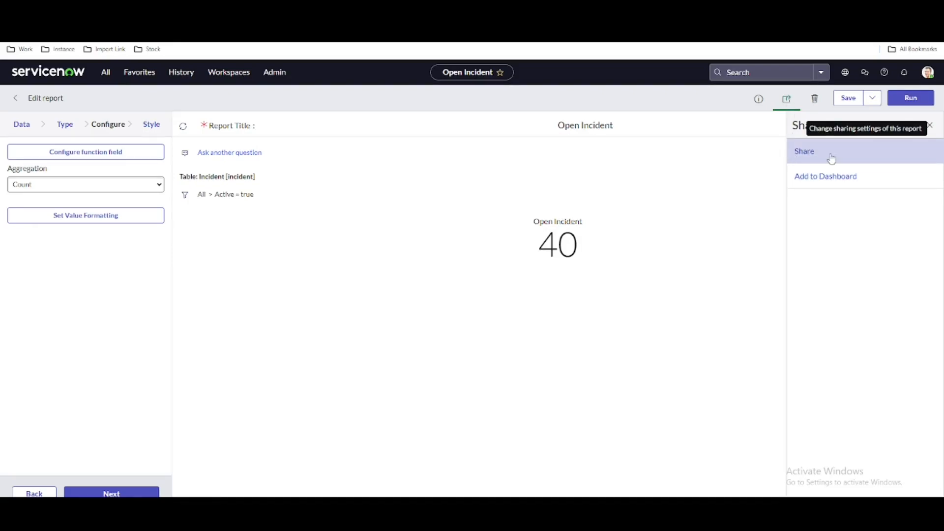
click(831, 157)
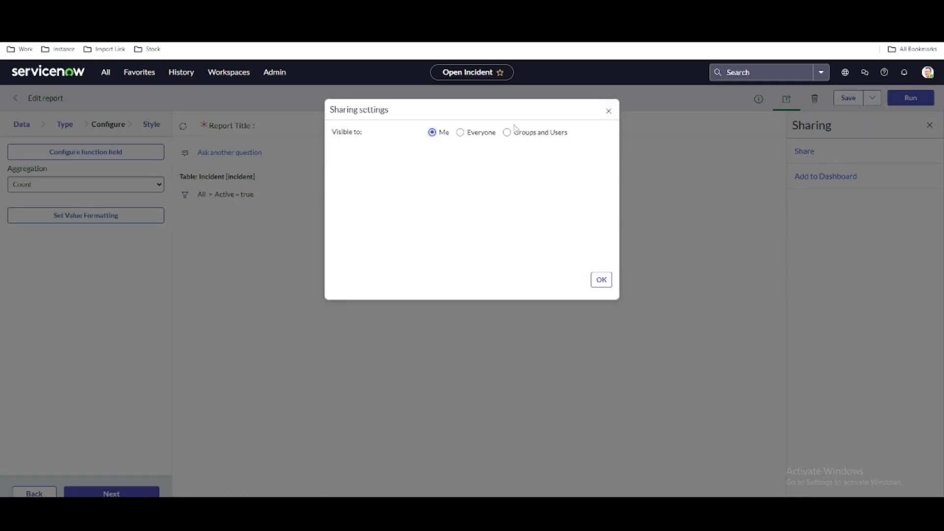
click(461, 133)
click(481, 153)
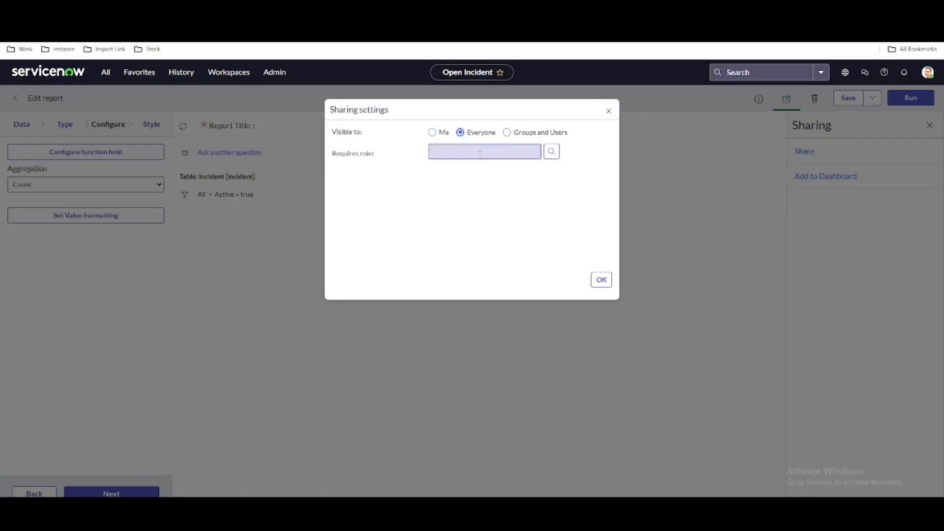
click(507, 132)
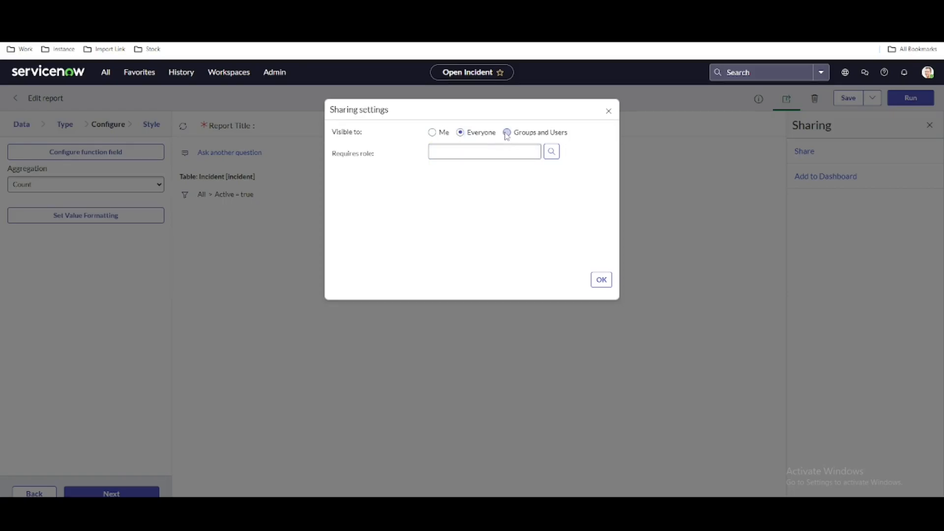
click(462, 169)
Try adding a specific user to the list of people the report is visible to
click(475, 150)
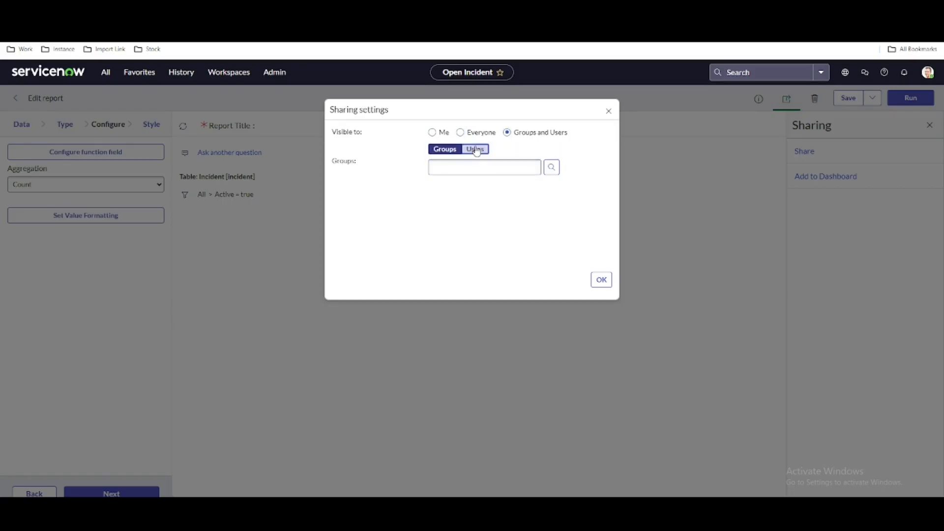
click(457, 242)
text(abe)
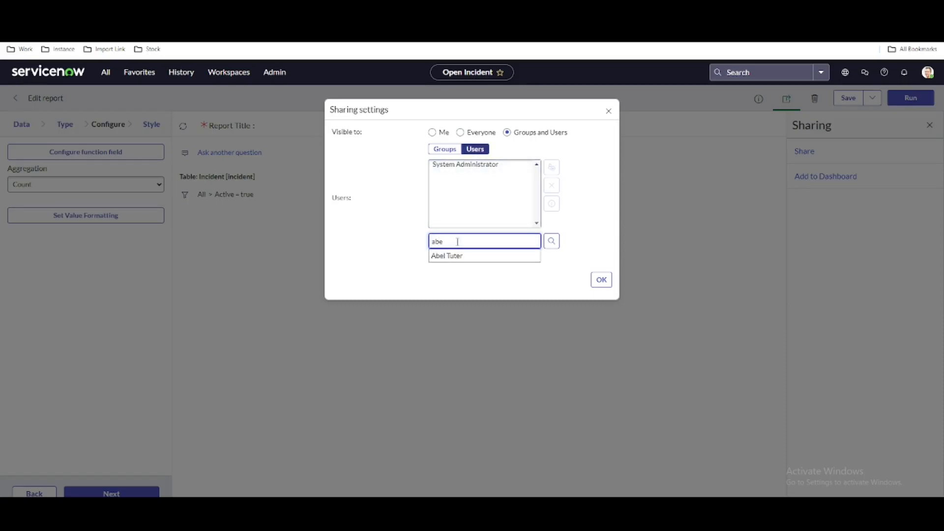
click(453, 260)
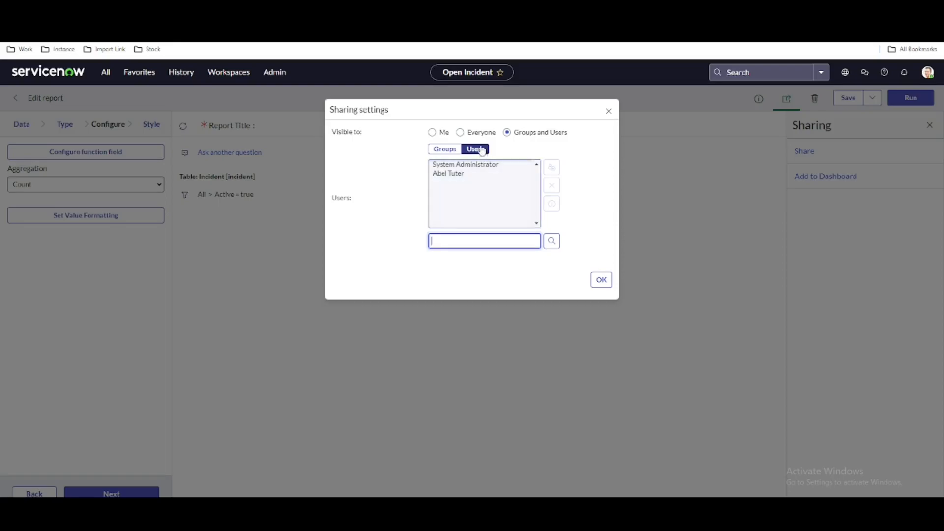
Return the report's visibility to Me and leave the sharing settings without confirming
click(461, 133)
click(432, 133)
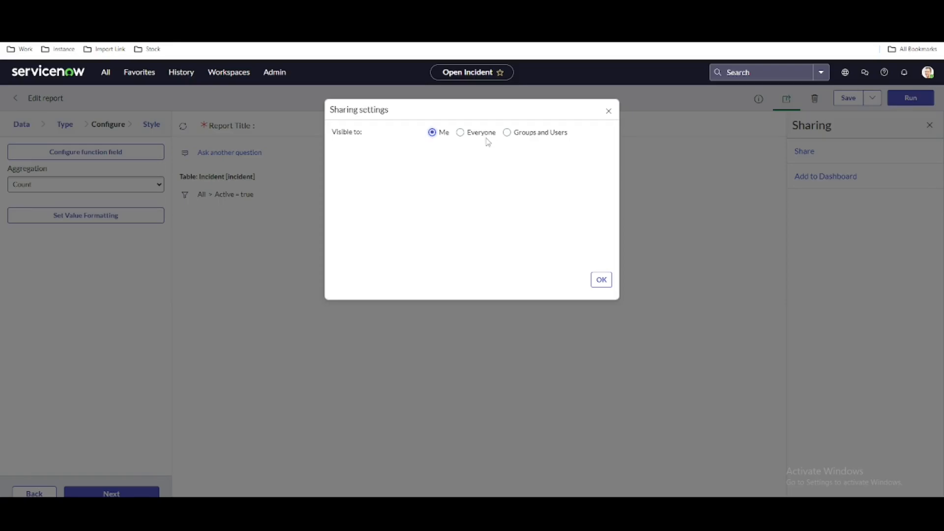
click(609, 116)
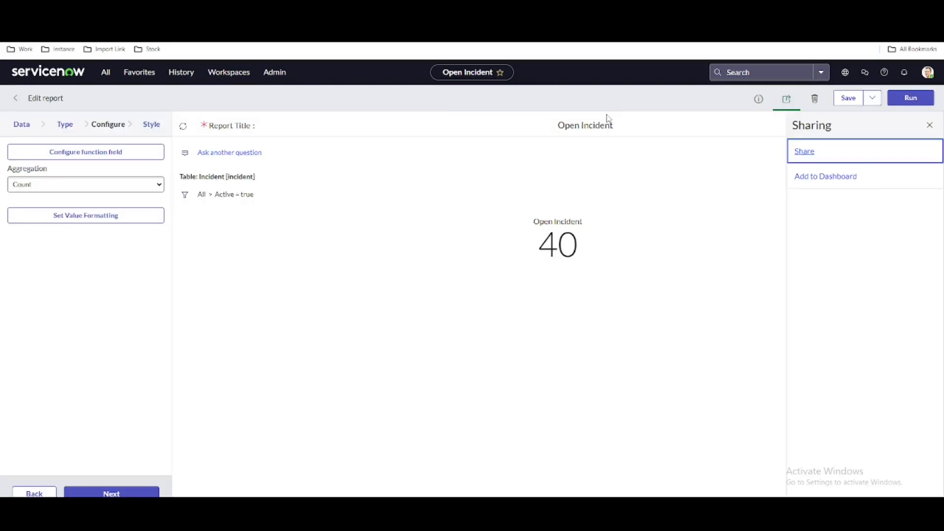
click(930, 127)
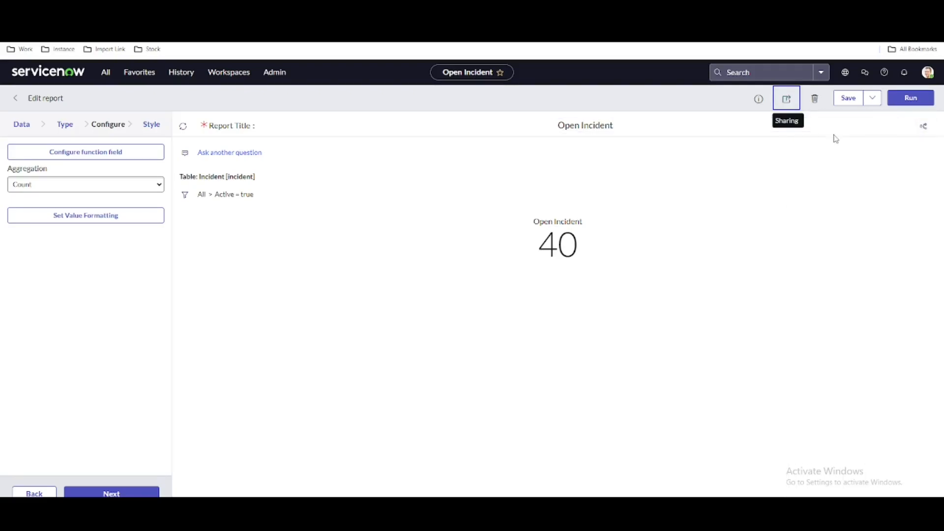
Examine the report's additional save options, its delete prompt without deleting, and its info details
click(869, 103)
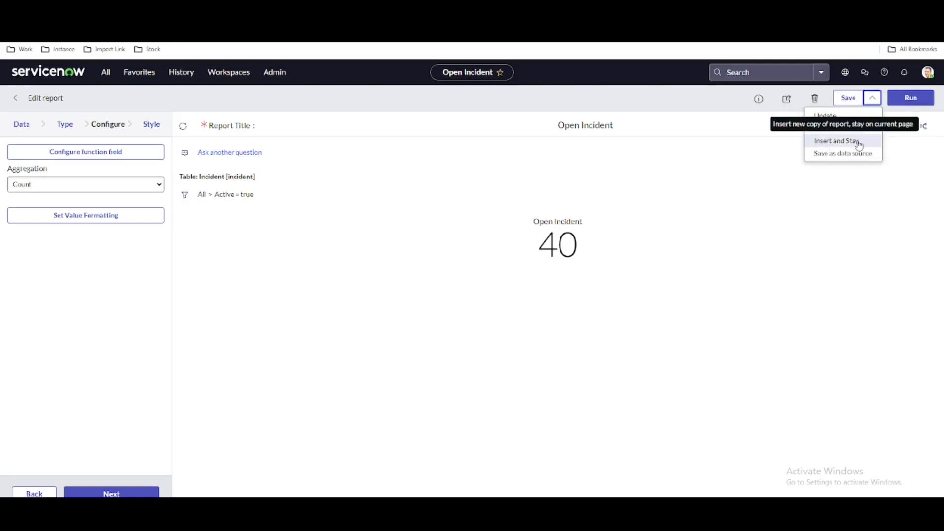
click(723, 107)
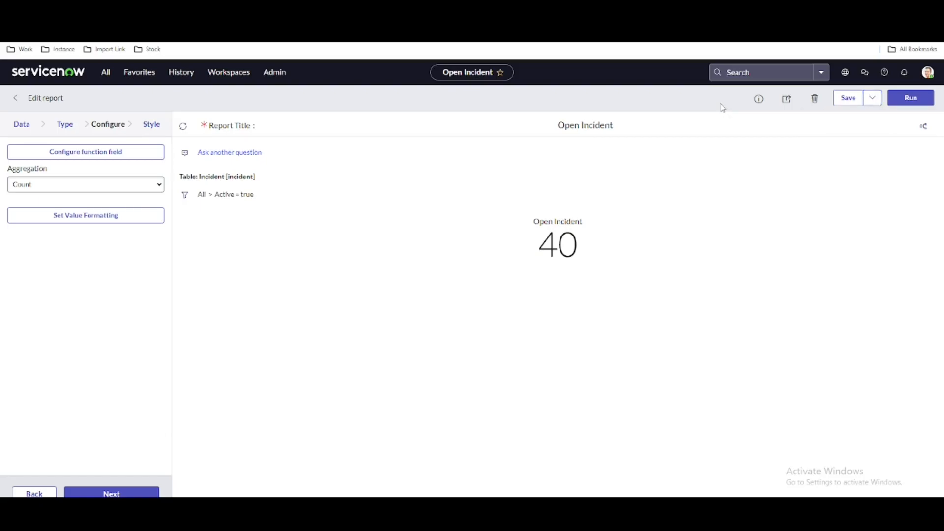
click(820, 101)
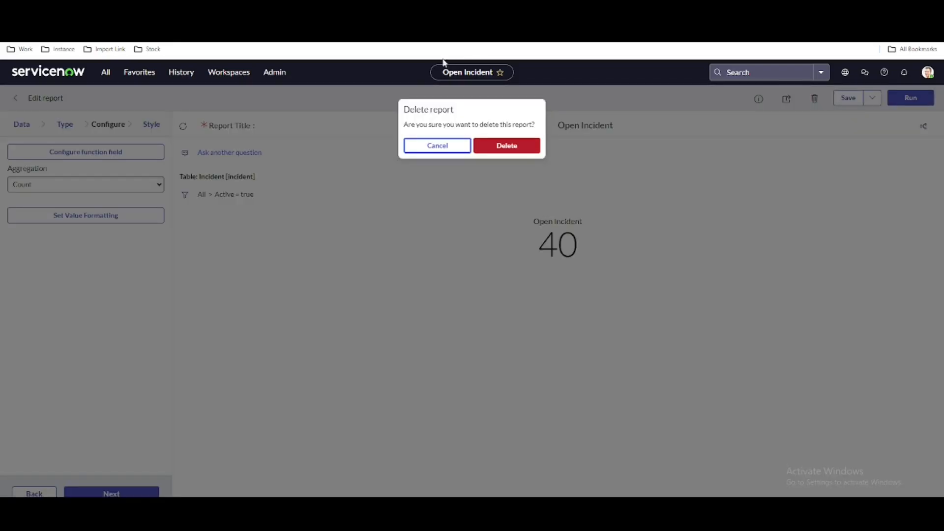
click(425, 150)
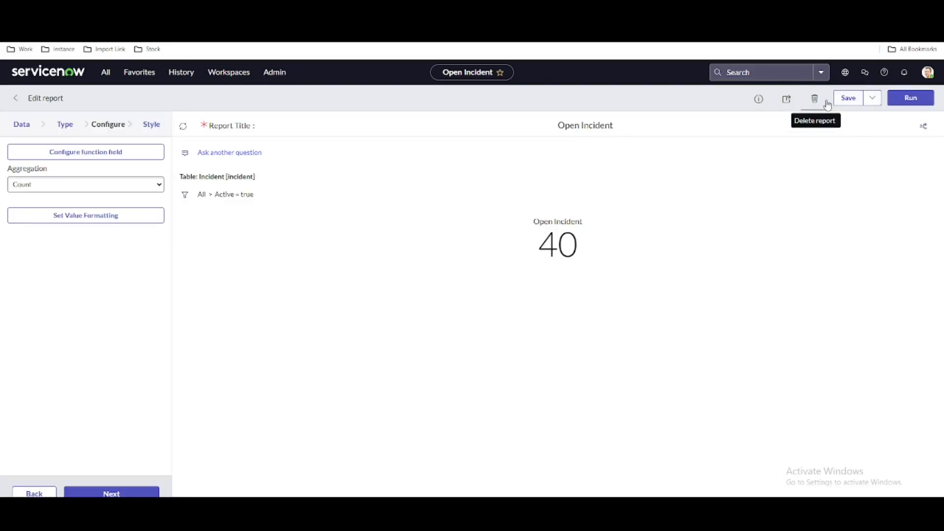
click(872, 98)
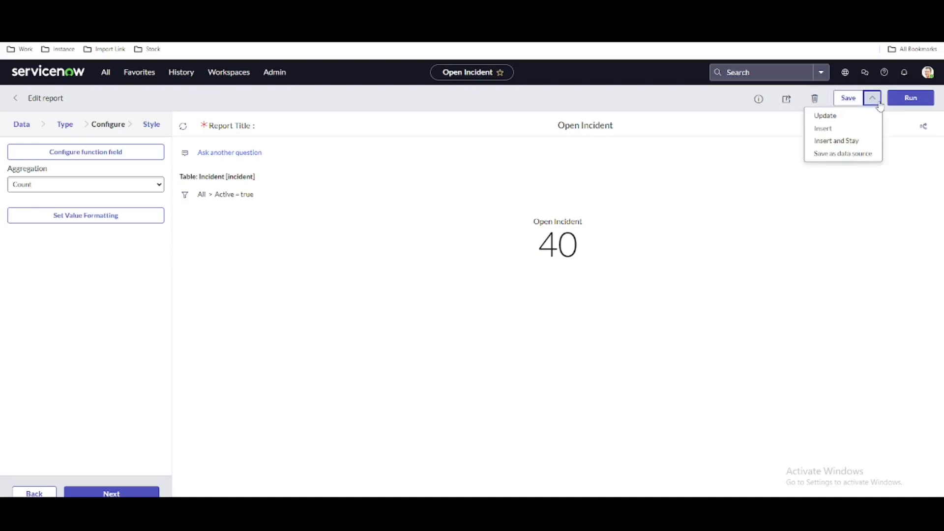
click(729, 101)
click(767, 108)
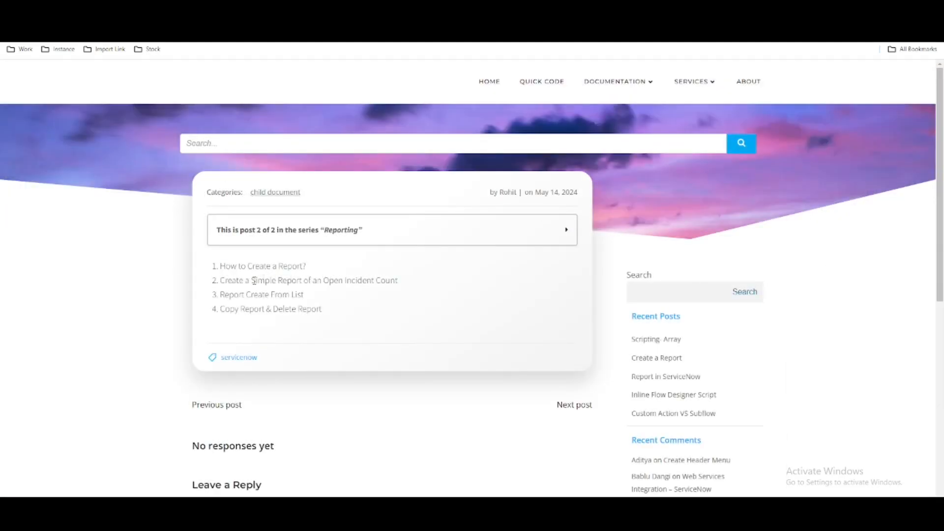
Switch to the Reporting blog post and review the outline items on the open incident count report and Report Create From List
drag(226, 280, 410, 283)
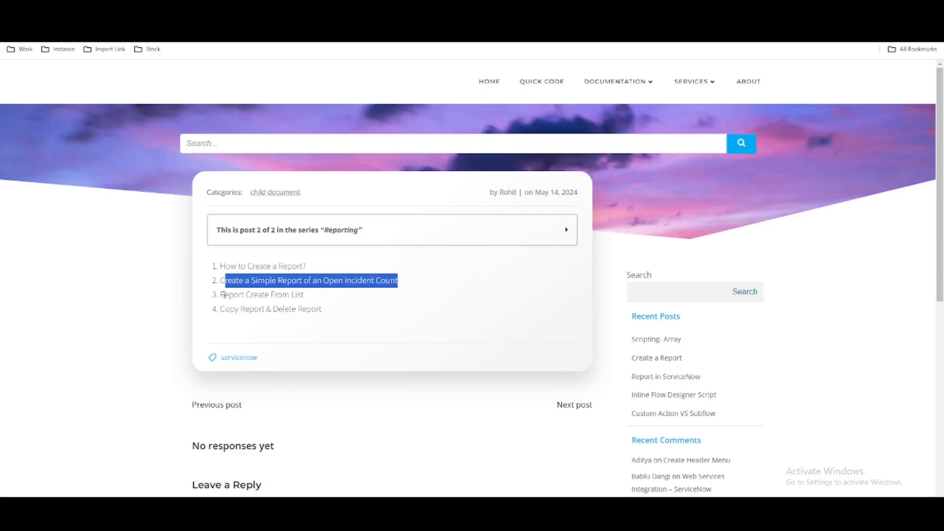
drag(223, 295, 301, 294)
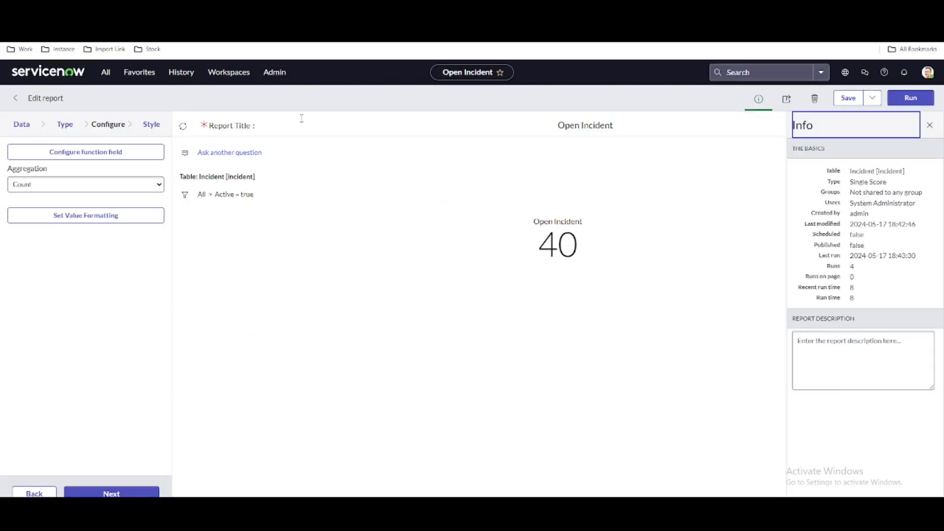
Switch back to ServiceNow and open the form for creating a new report
click(105, 73)
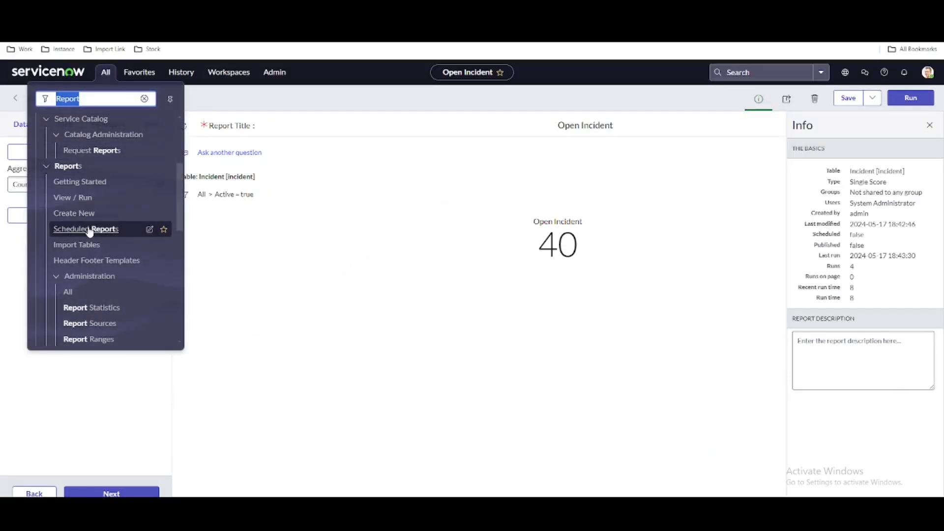
click(80, 215)
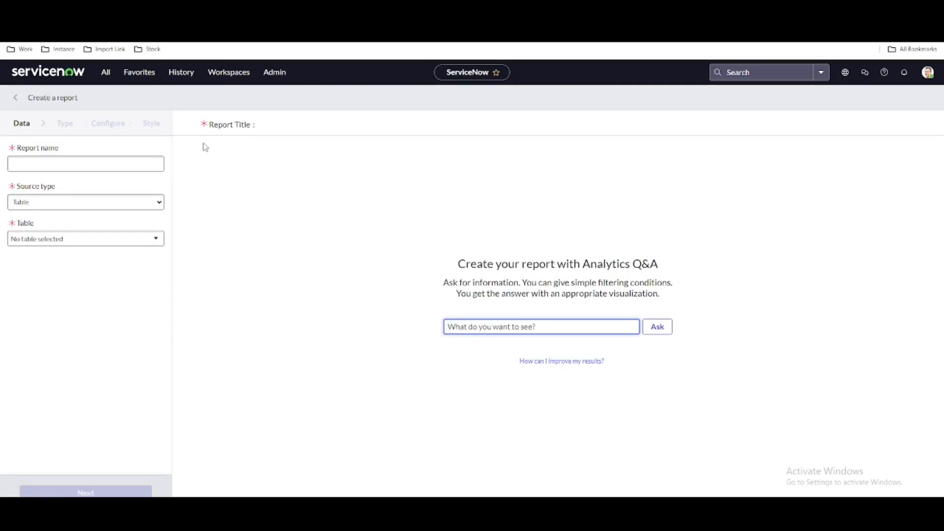
Open the incident table's list with incident.list and show only the records whose State is New
click(105, 72)
key(BackSpace)
text(in)
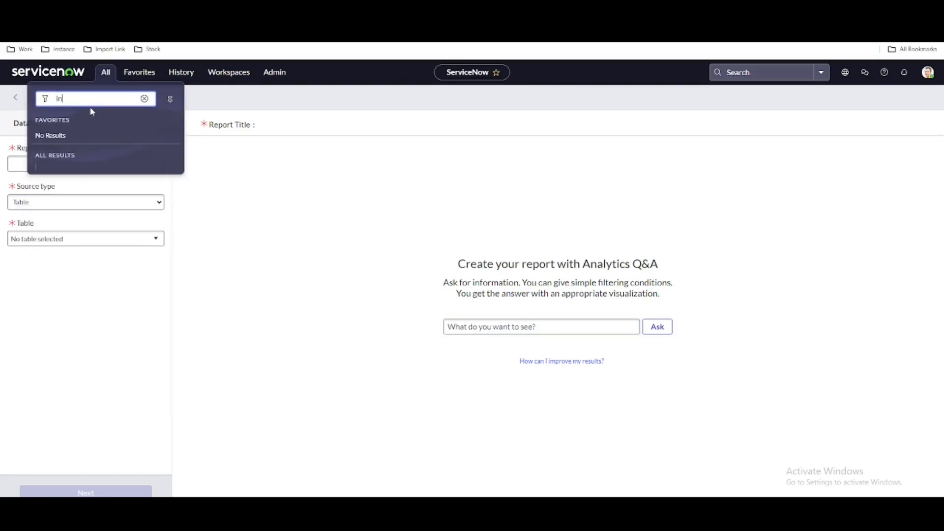
text(cide)
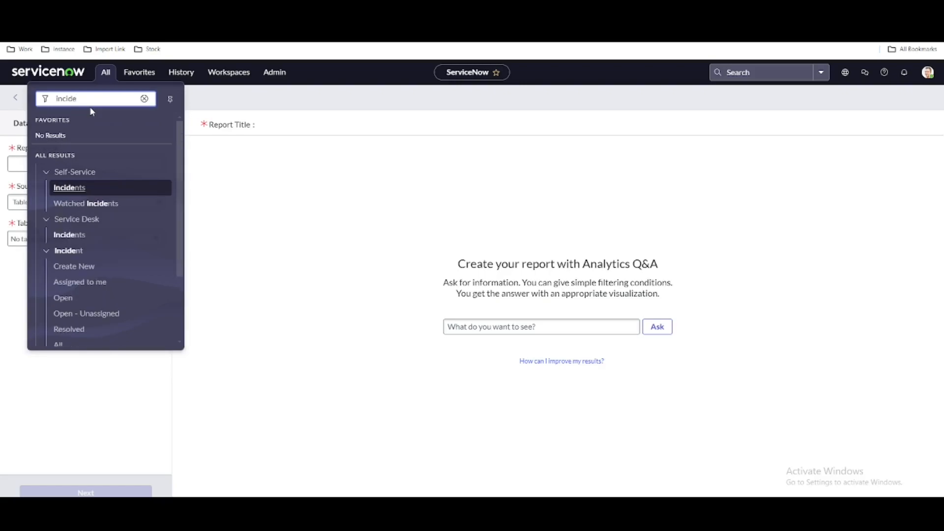
text(nt.lisy)
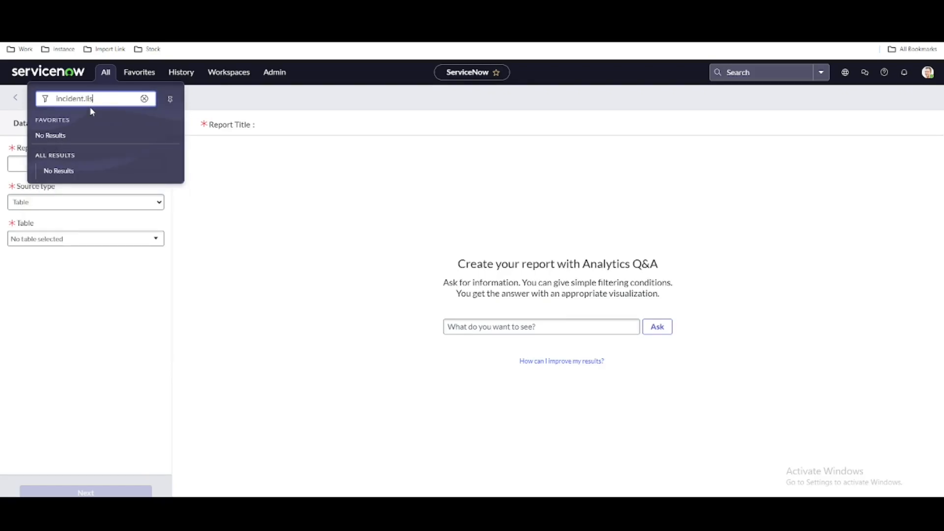
key(Return)
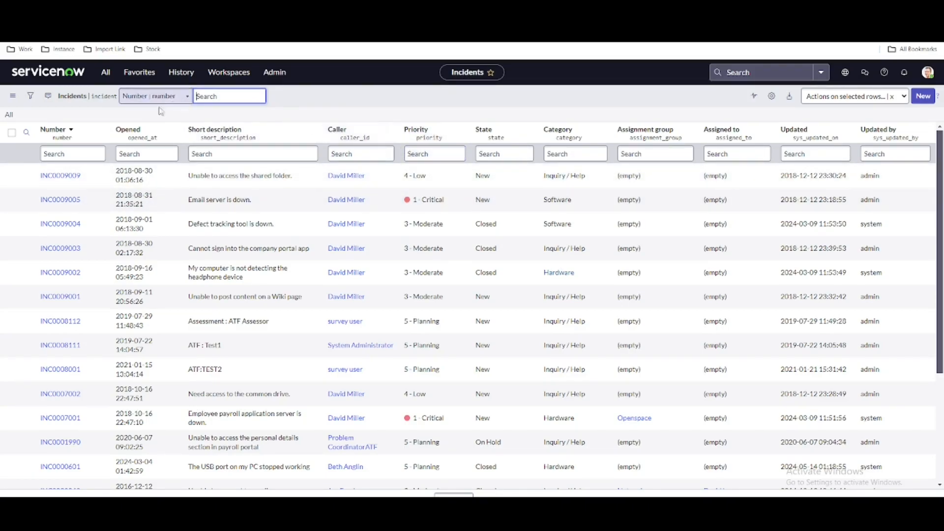
right_click(505, 176)
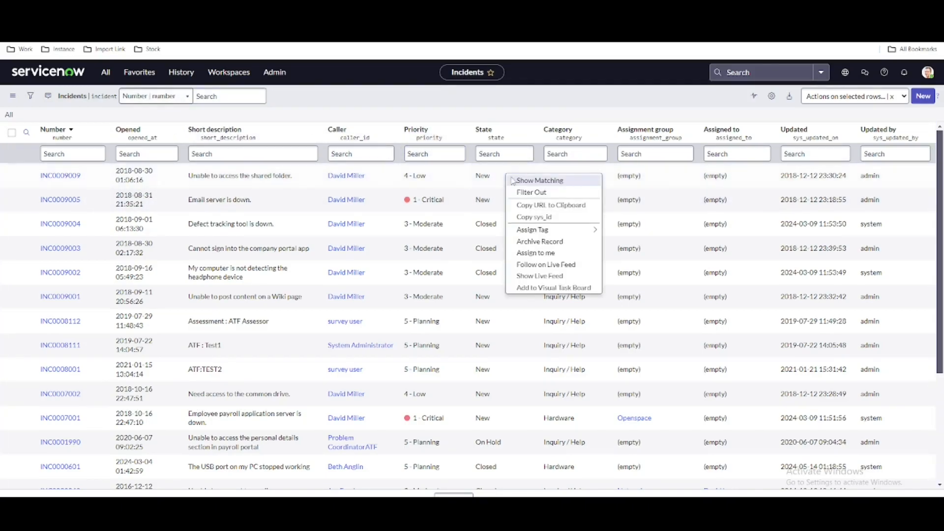
click(519, 181)
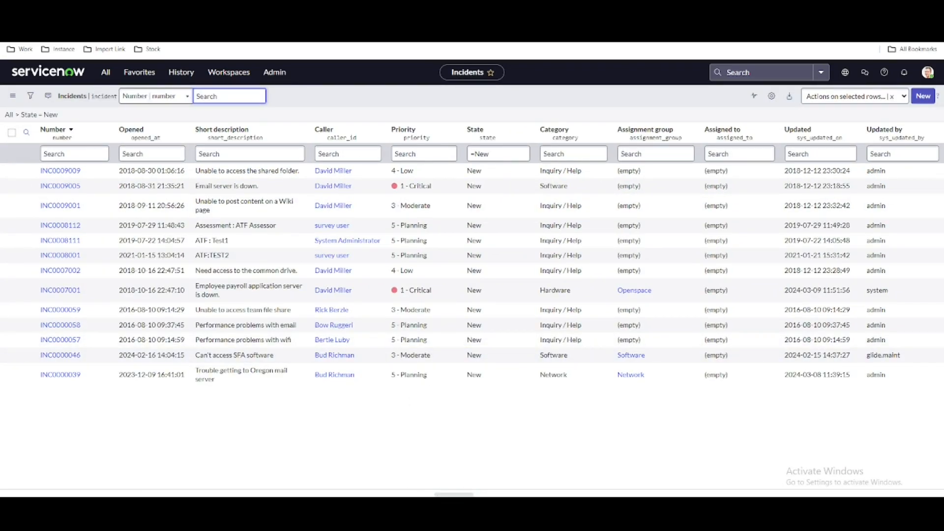
Generate a pie chart report from the Priority column of the filtered incidents and return to the list
right_click(411, 136)
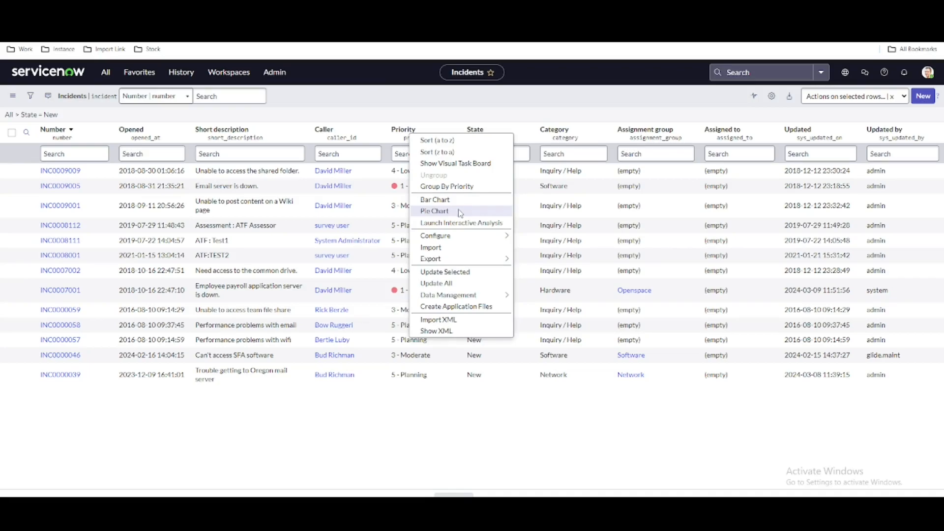
click(435, 212)
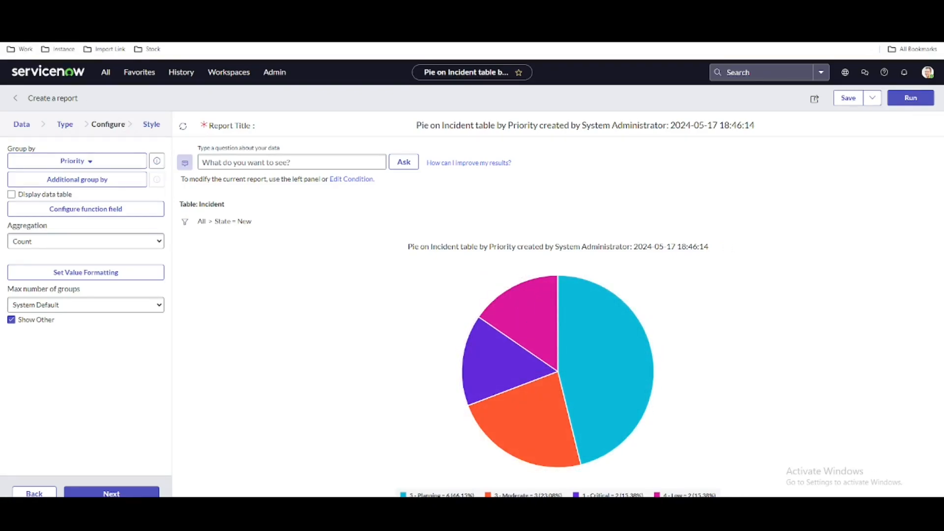
key(alt+Left)
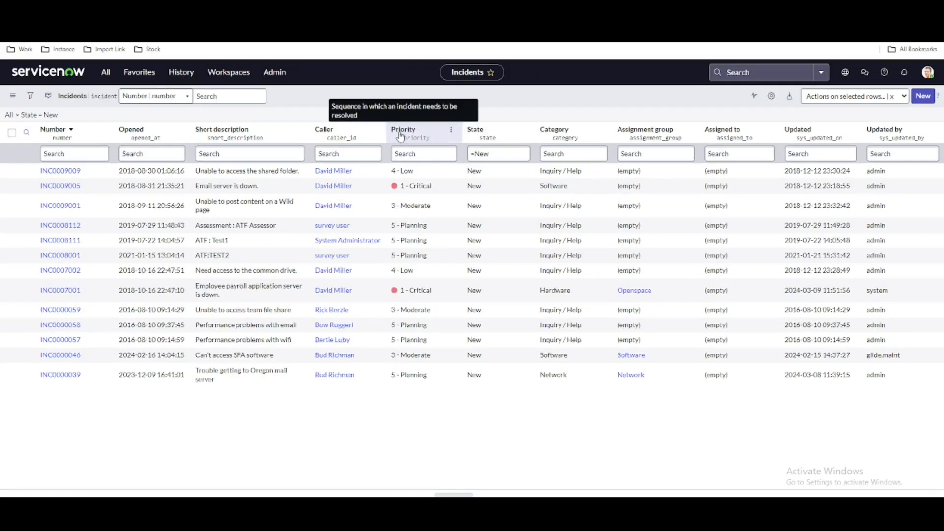
Generate a pie chart report from the Category column, examine its slices, and go back to the incident list
right_click(561, 137)
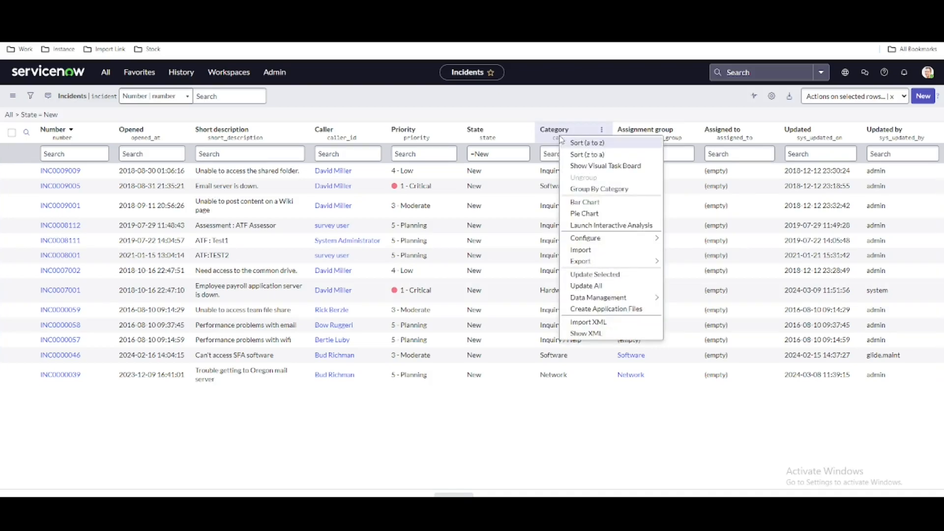
click(584, 214)
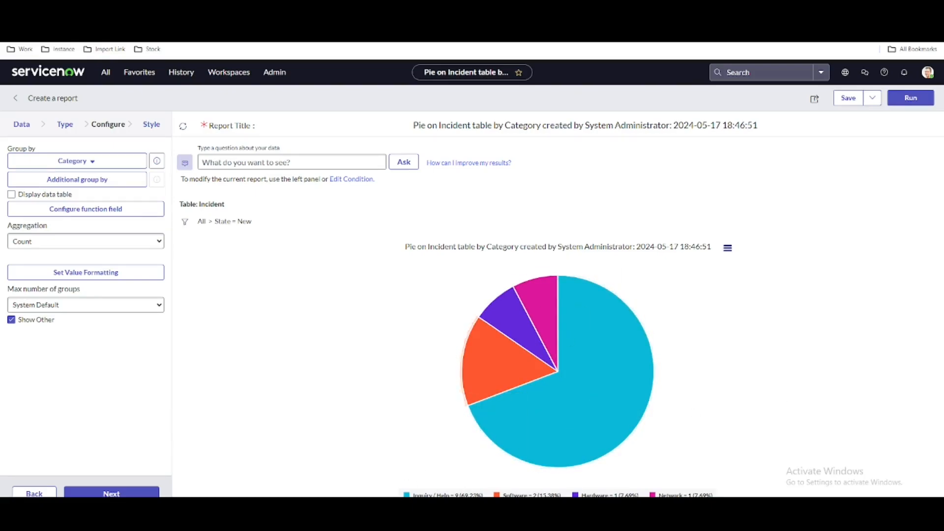
mouse_move(507, 392)
key(alt+Left)
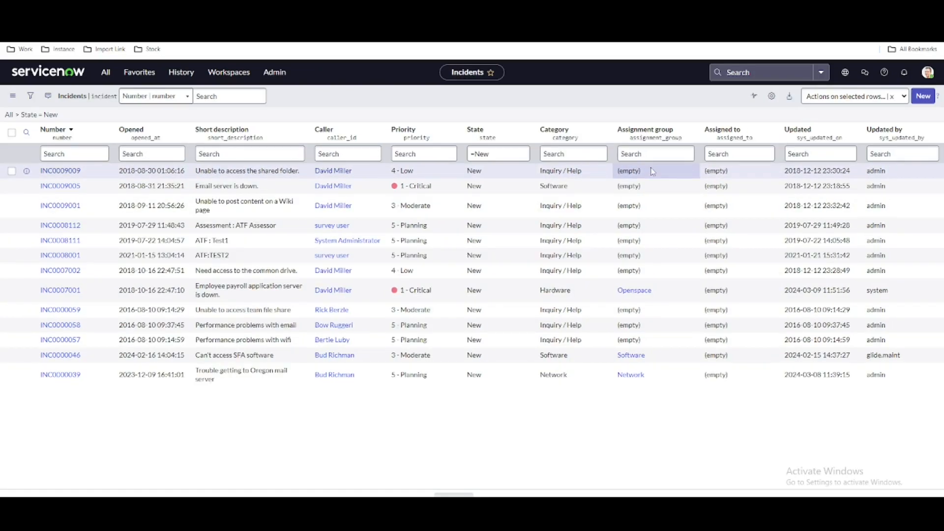
Create a pie chart report of the new incidents grouped by Priority directly from the list
right_click(417, 131)
click(438, 210)
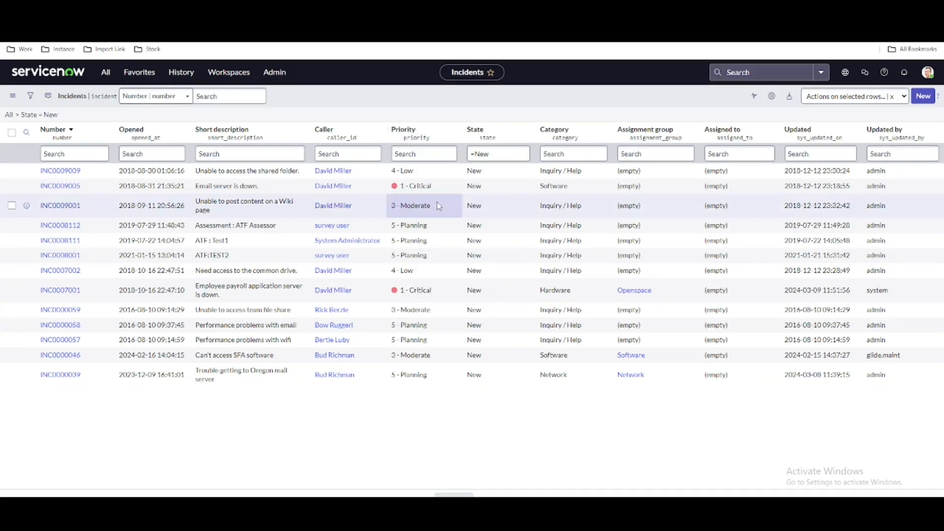